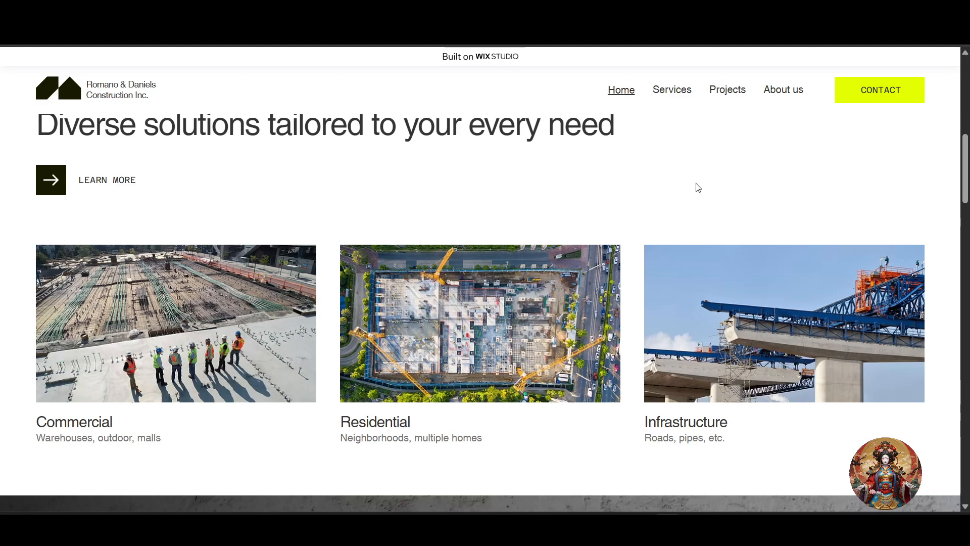
Look through the construction company's live homepage, from the service categories to the recent projects.
scroll(656, 147, "down", 1)
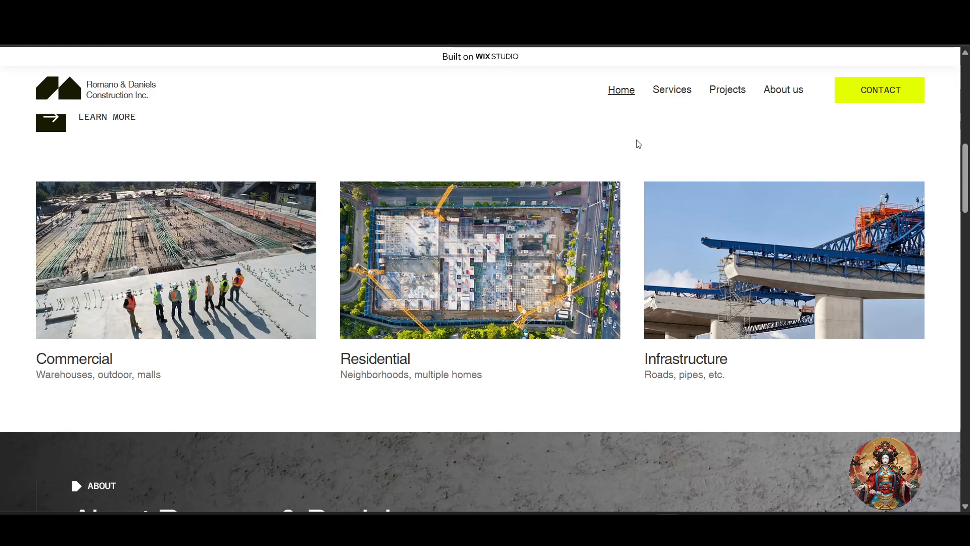
scroll(641, 146, "down", 2)
scroll(656, 144, "down", 2)
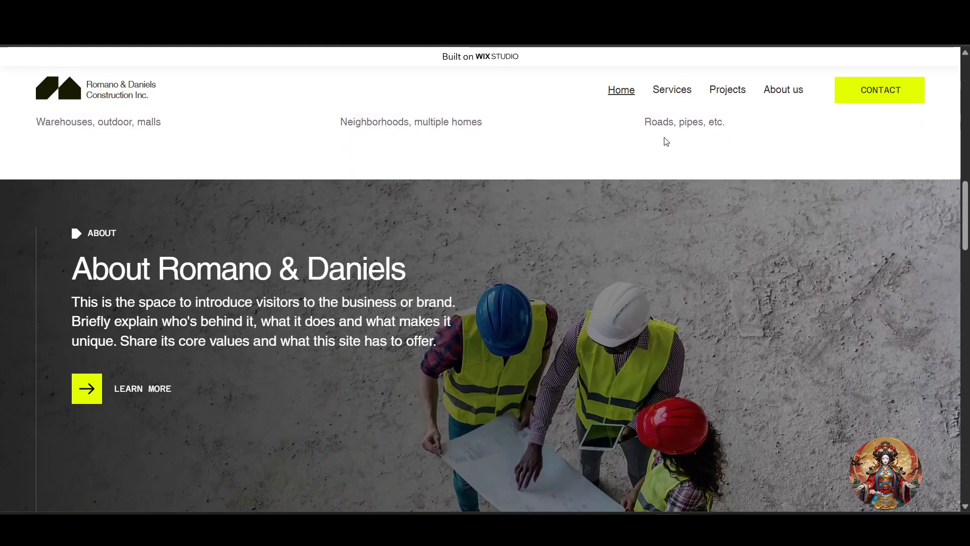
scroll(665, 143, "down", 2)
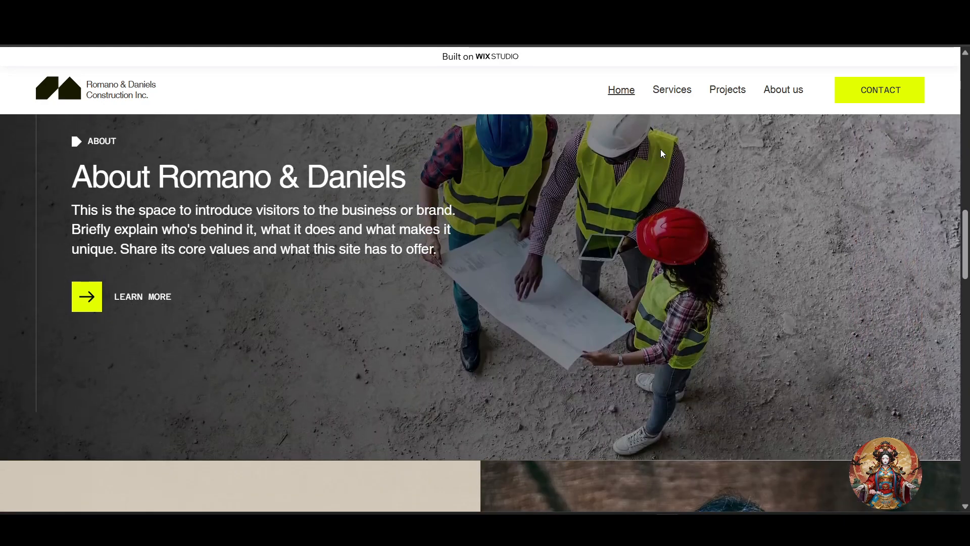
scroll(633, 148, "down", 10)
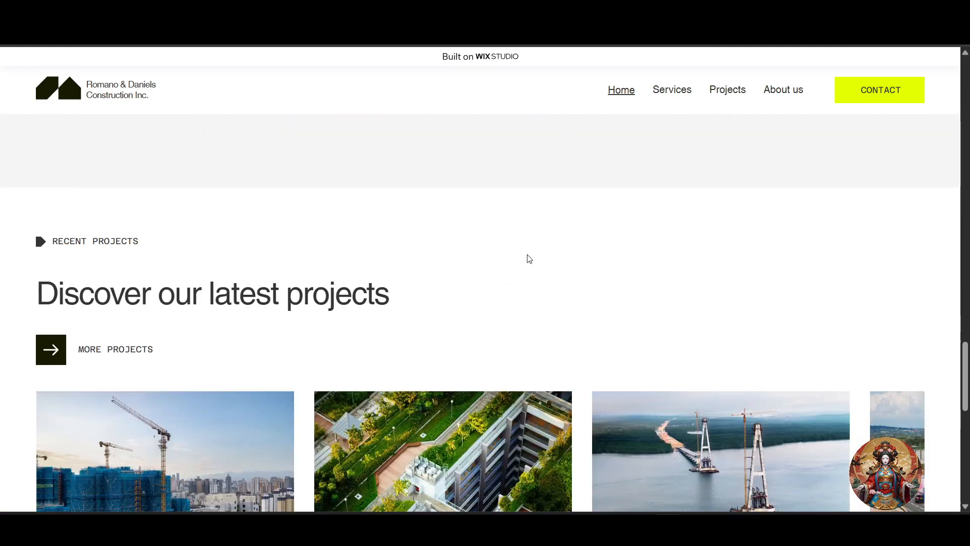
scroll(529, 259, "up", 5)
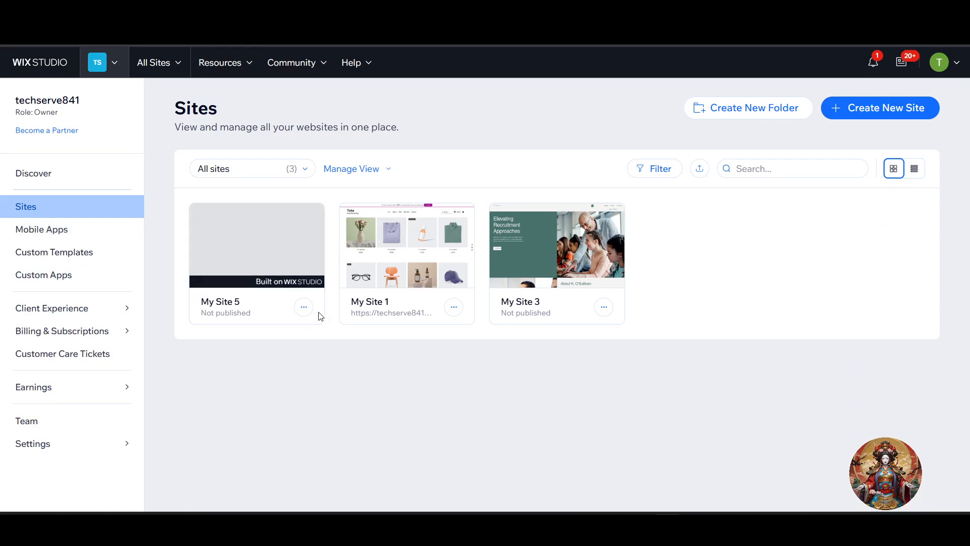
Open My Site 5 in the editor and examine the home page around the slideshow and client logos.
mouse_move(262, 270)
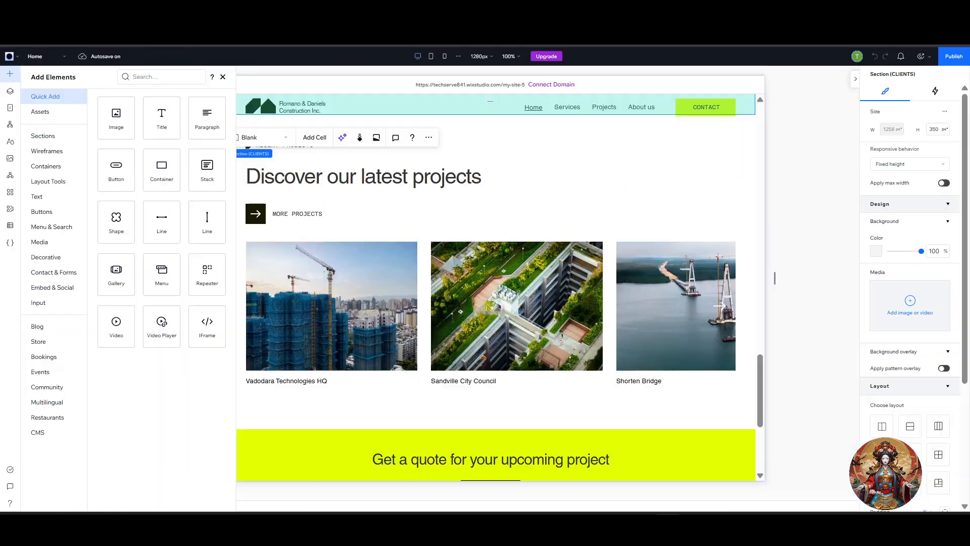
scroll(493, 282, "down", 5)
scroll(505, 287, "up", 15)
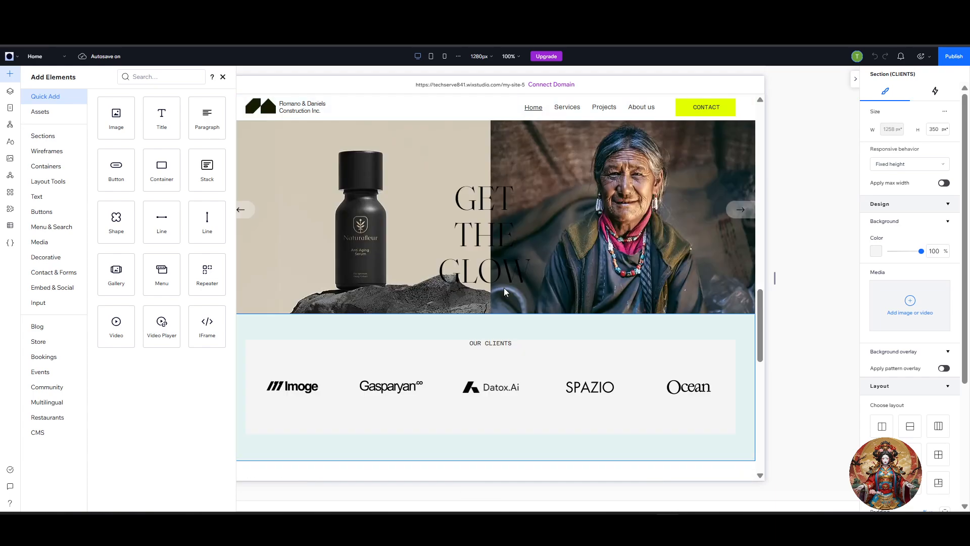
scroll(504, 286, "down", 5)
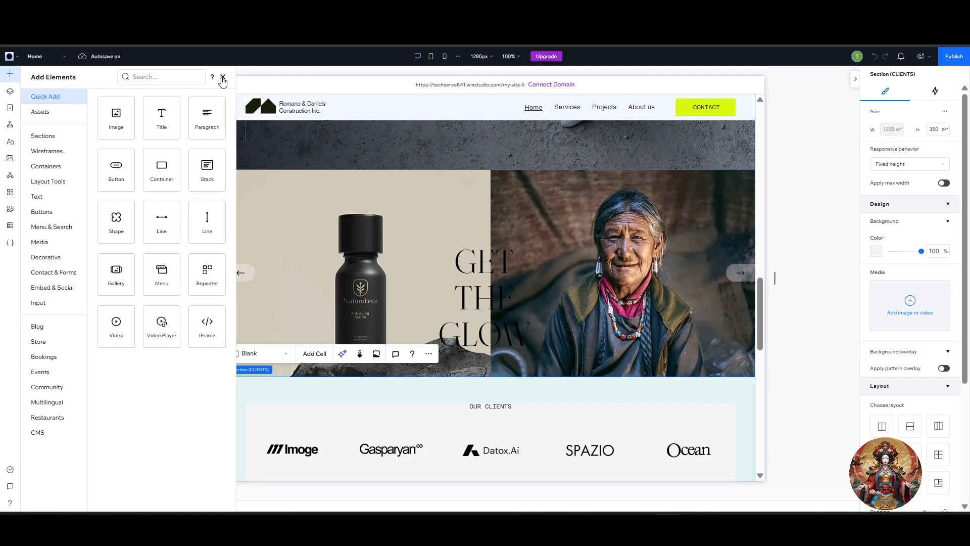
Close the element library and select the slideshow repeater above the Our Clients section.
left_click(223, 77)
left_click(405, 217)
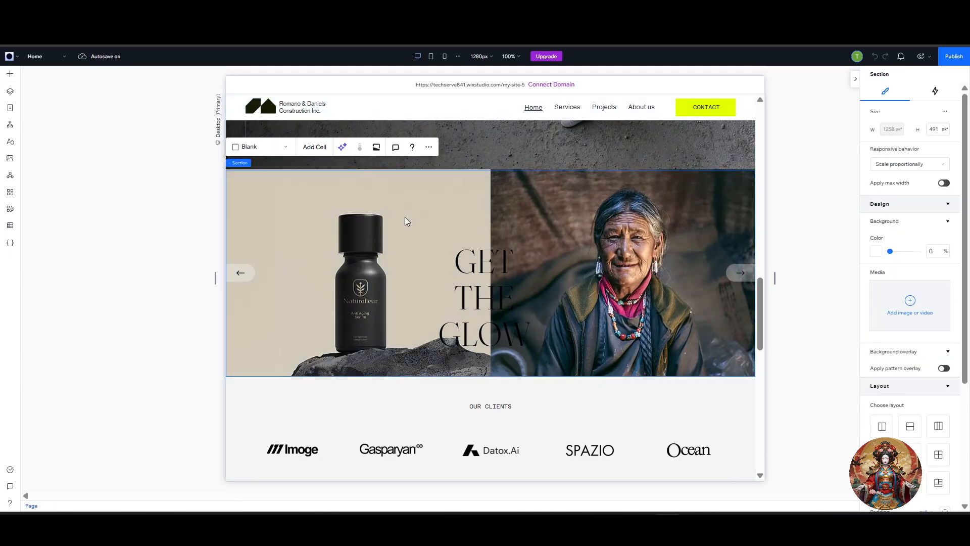
left_click(405, 217)
scroll(499, 156, "up", 3)
scroll(498, 156, "down", 1)
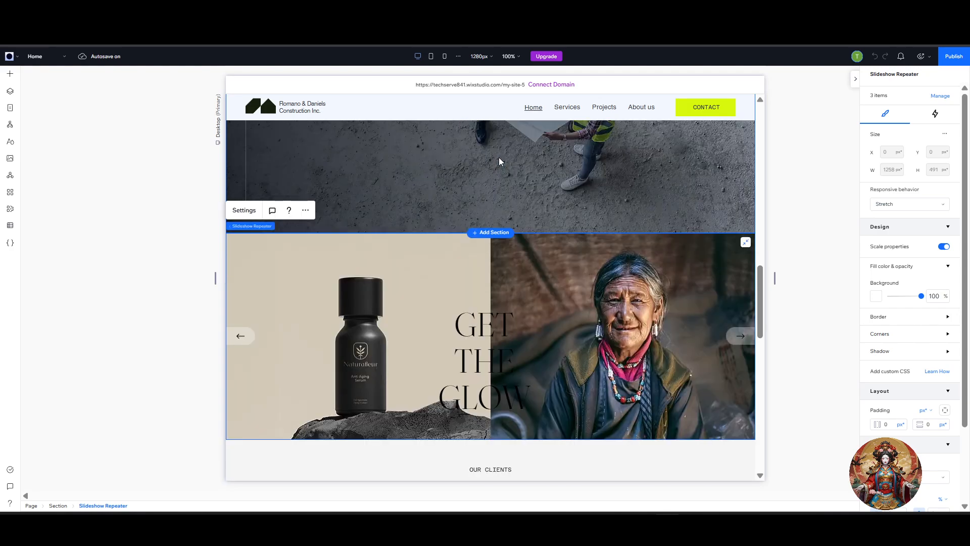
scroll(499, 157, "up", 1)
scroll(498, 157, "up", 1)
scroll(700, 168, "down", 1)
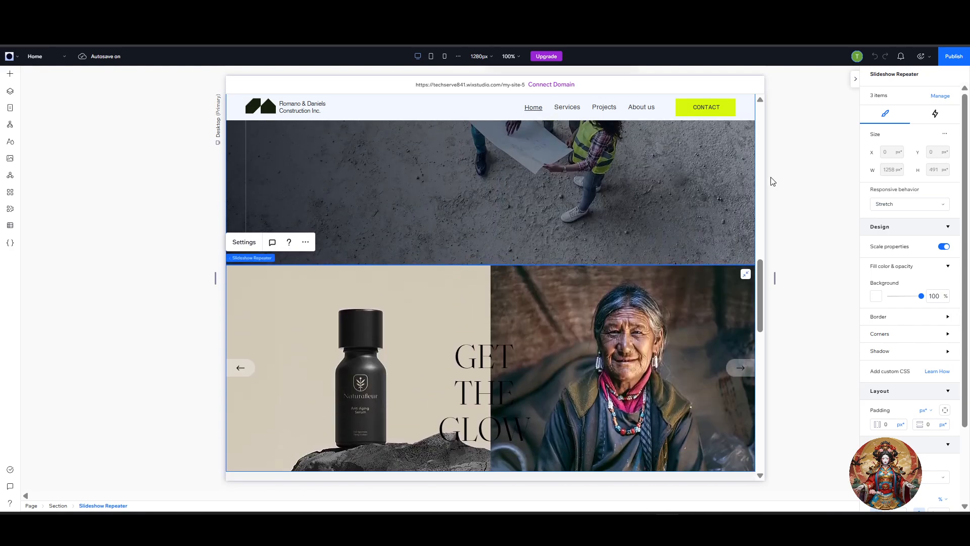
Enlarge the editor interface and collapse the slideshow's property inspector to free up the canvas.
key("ctrl+plus")
key("ctrl+plus")
key("ctrl+plus")
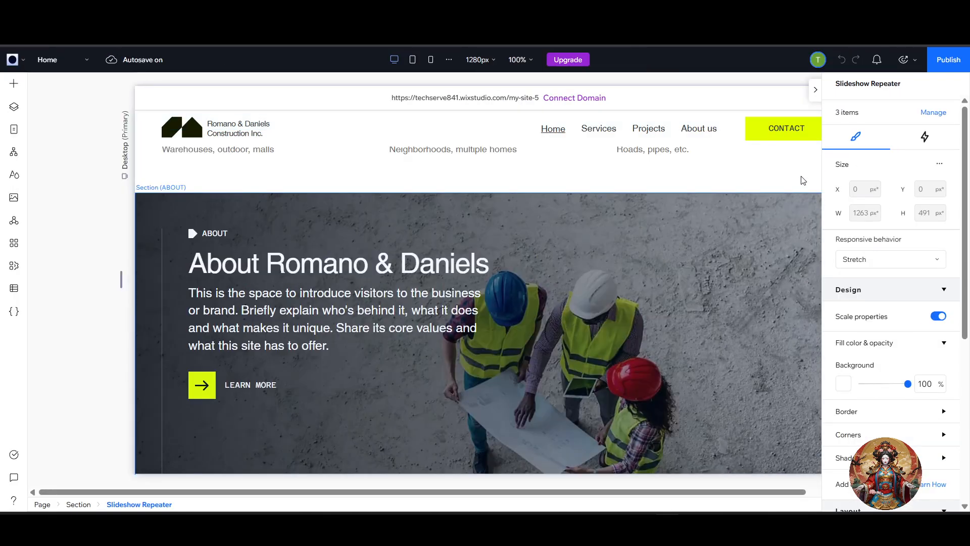
left_click(815, 91)
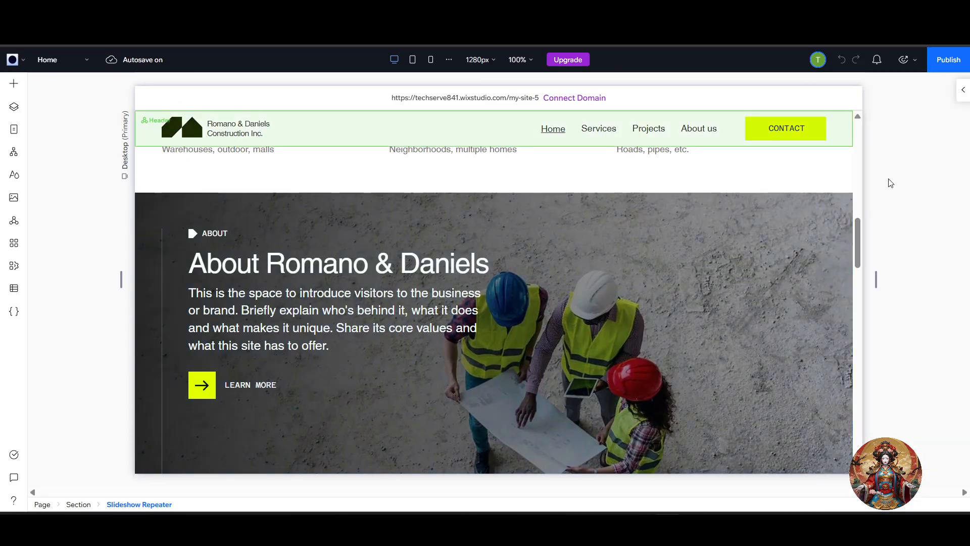
Add a blank section directly above the "Get a quote for your upcoming project" section.
scroll(608, 276, "down", 20)
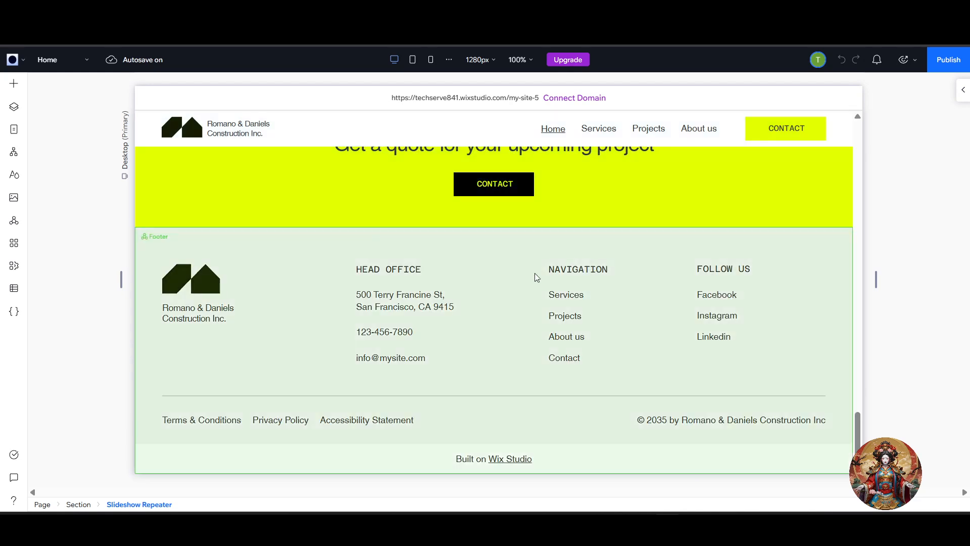
scroll(536, 277, "up", 3)
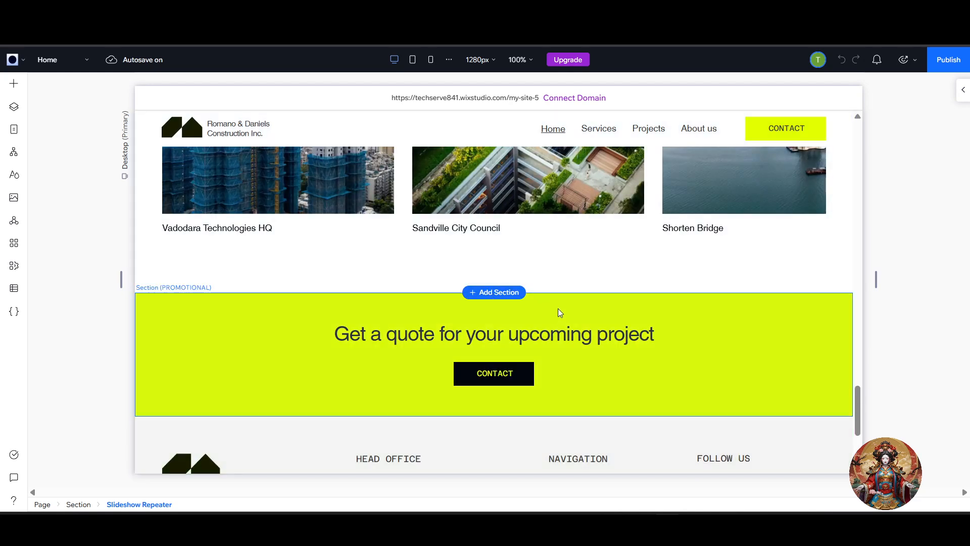
scroll(538, 305, "down", 1)
scroll(538, 303, "up", 1)
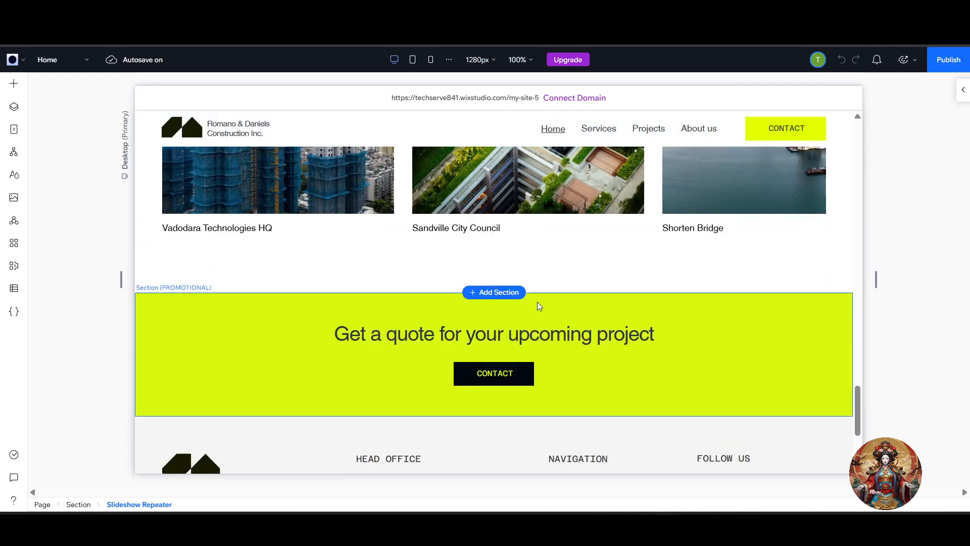
left_click(498, 298)
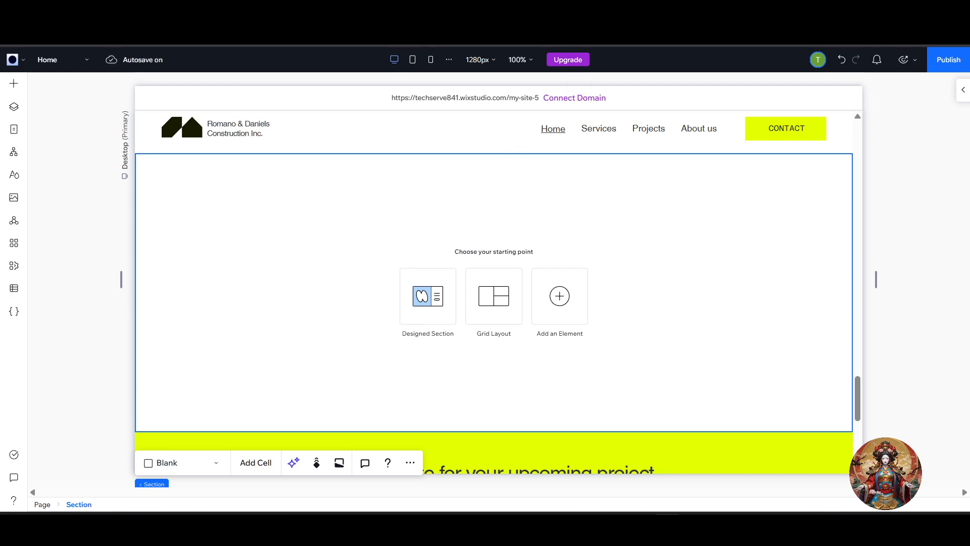
Search the web for "elfsight" in a new browser tab and open the Elfsight homepage.
key("ctrl+t")
type("e")
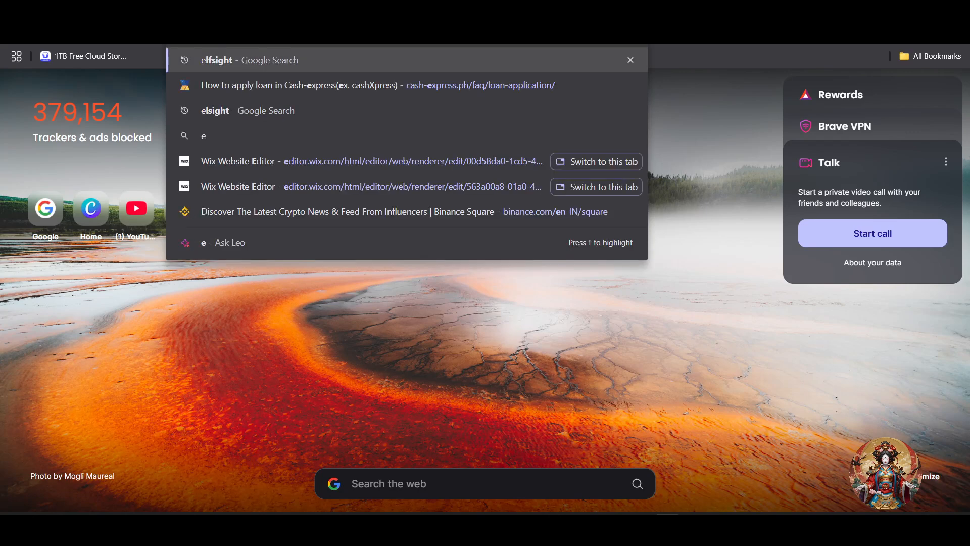
type("lfs")
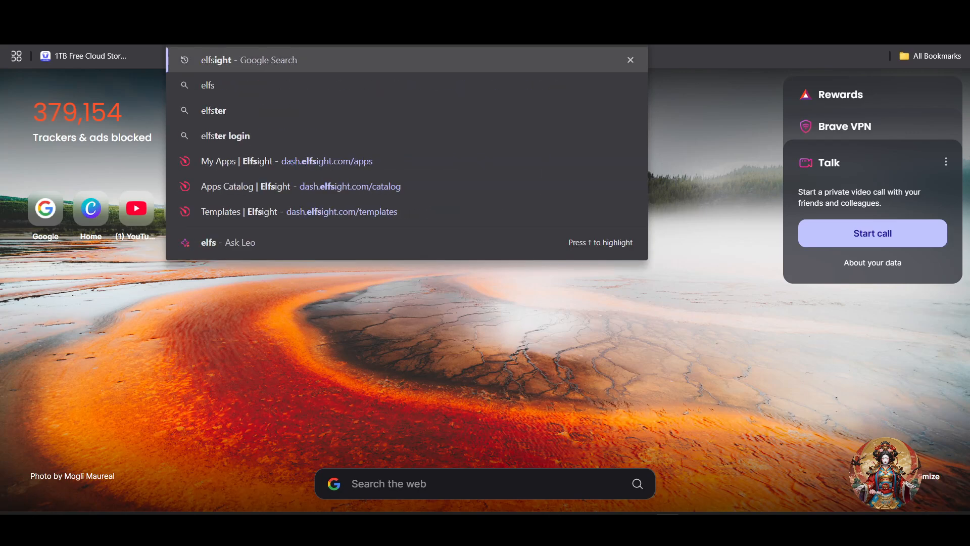
type("ight")
key("Return")
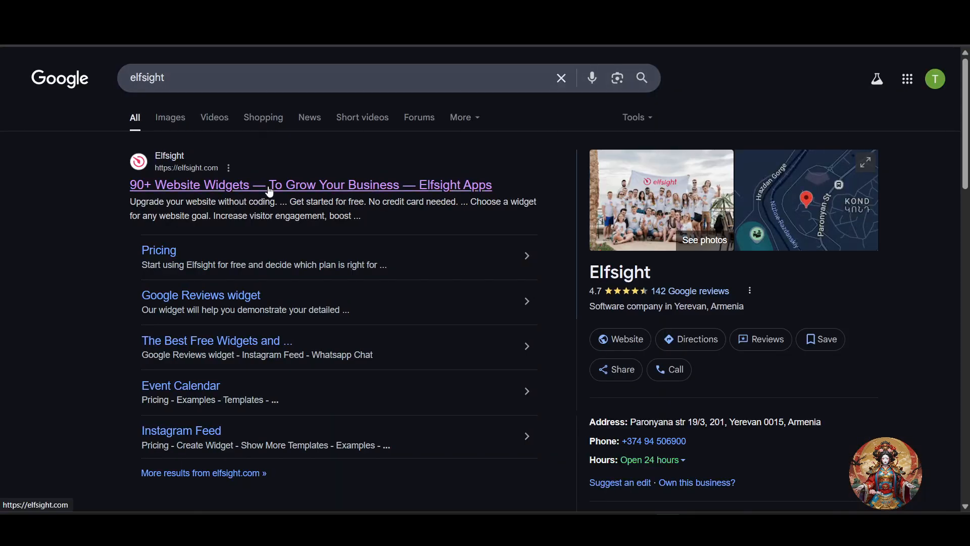
left_click(305, 186)
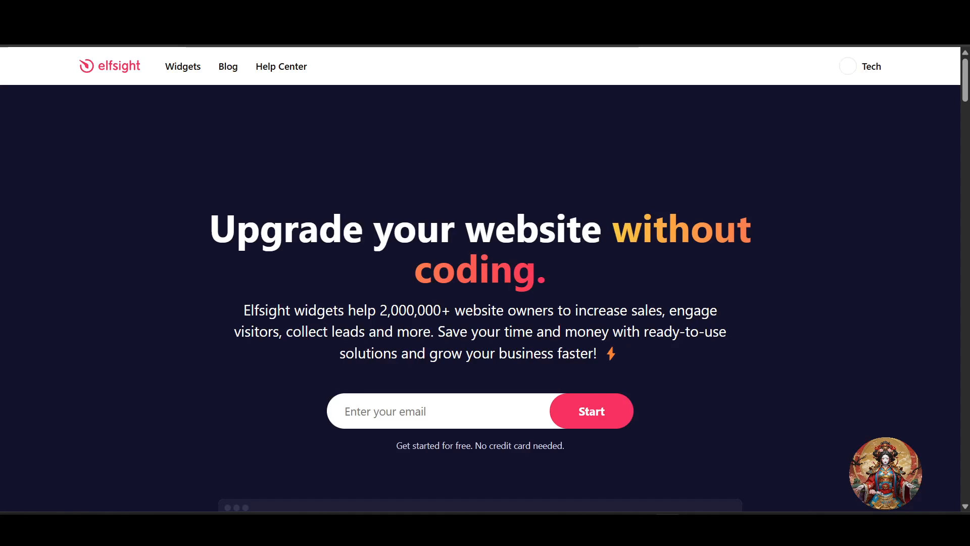
Open the page of the Logo Showcase widget from Elfsight's list of tool widgets.
scroll(465, 378, "down", 3)
scroll(470, 378, "up", 3)
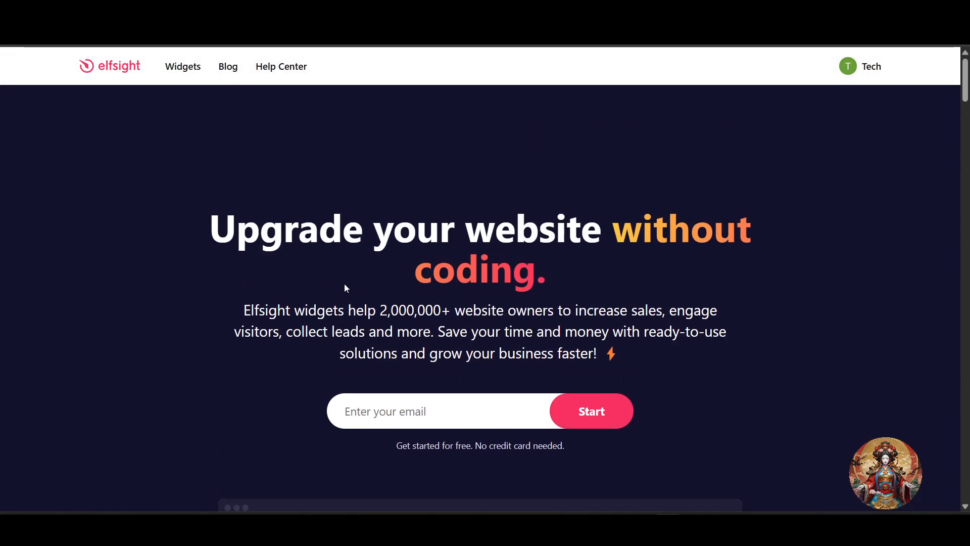
mouse_move(174, 69)
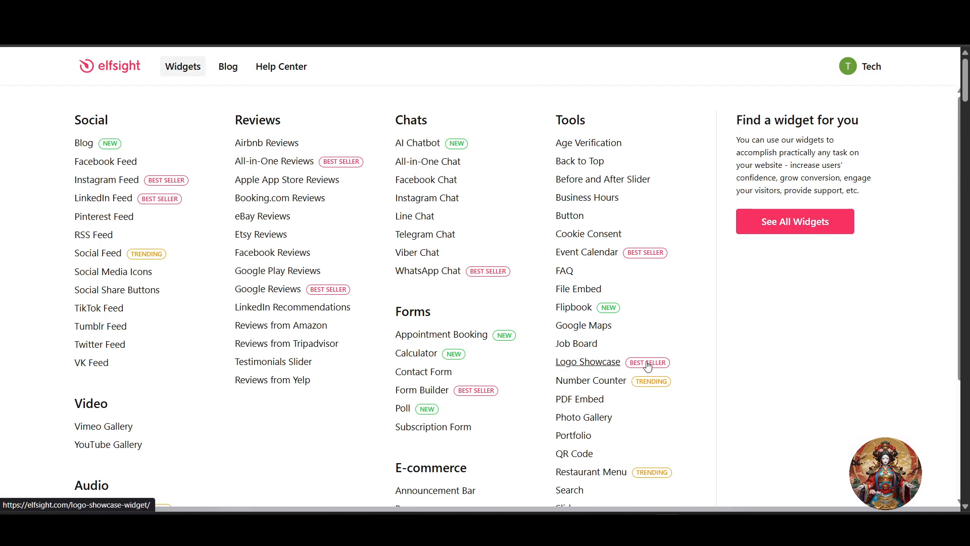
left_click(586, 363)
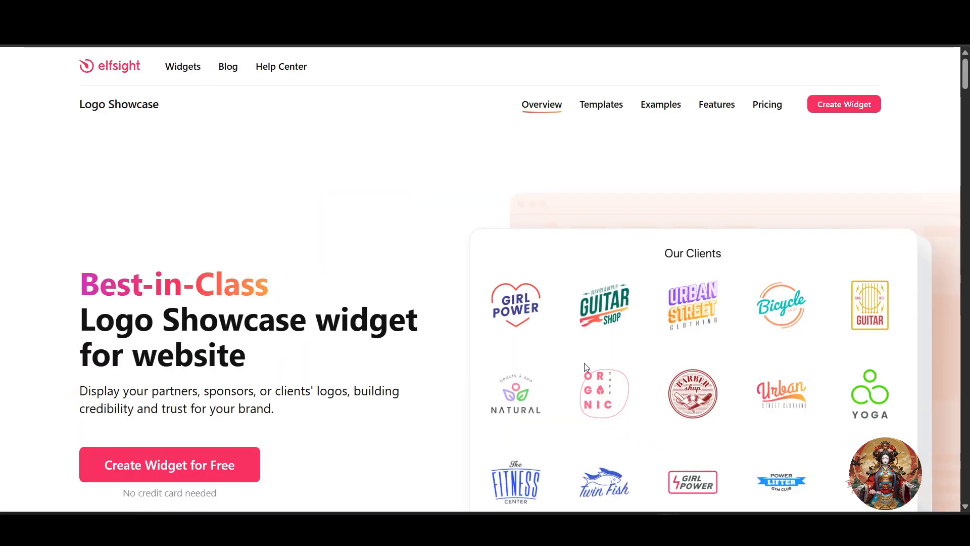
Start creating a free Logo Showcase widget and view the already created widget in the Elfsight dashboard.
scroll(282, 369, "down", 2)
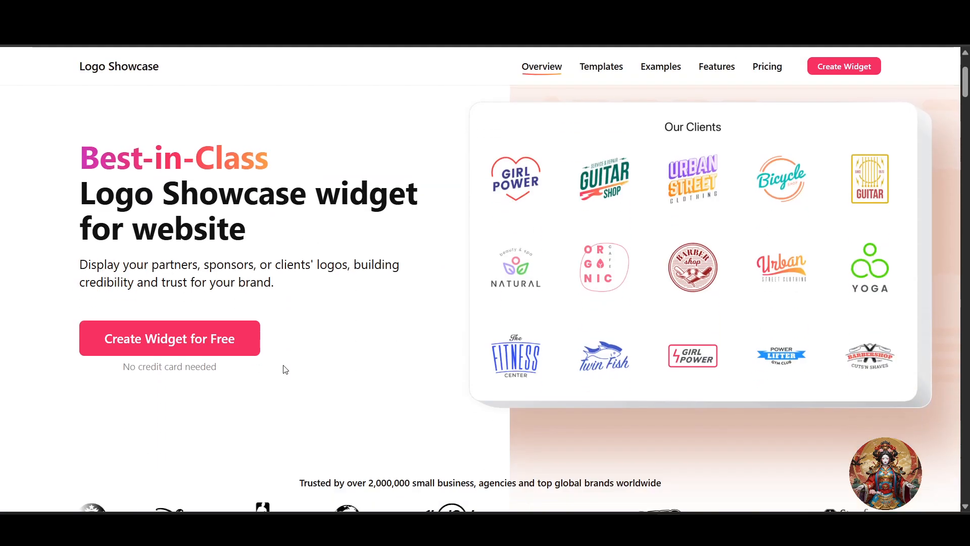
left_click(212, 345)
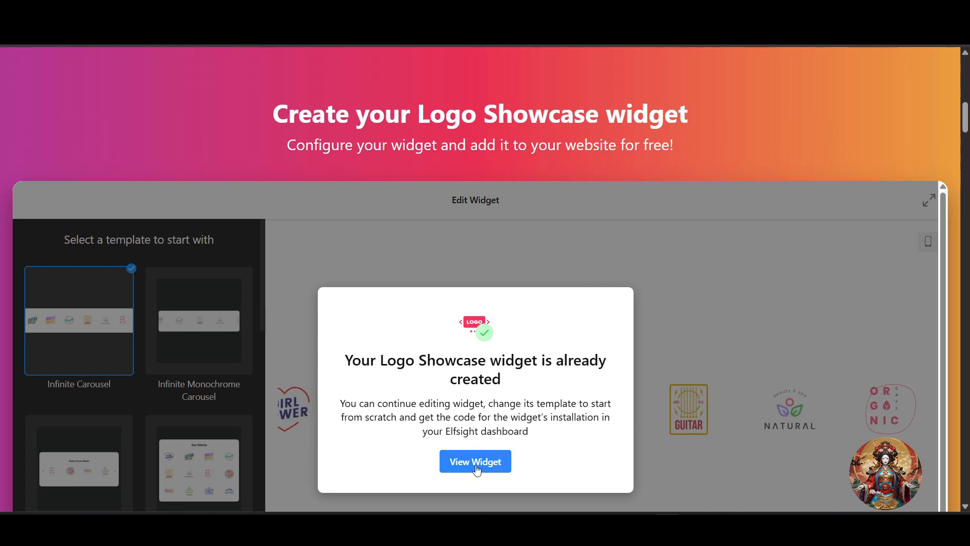
left_click(477, 468)
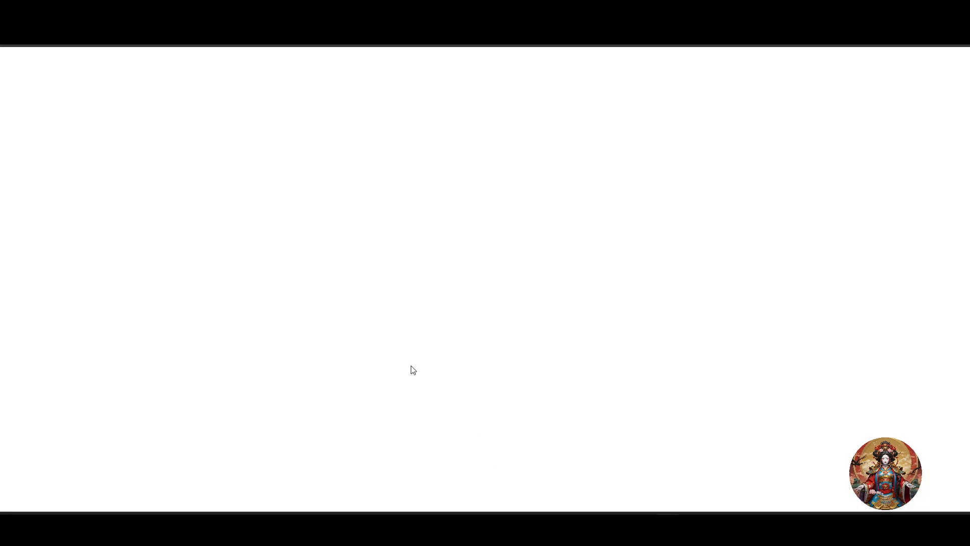
left_click(369, 397)
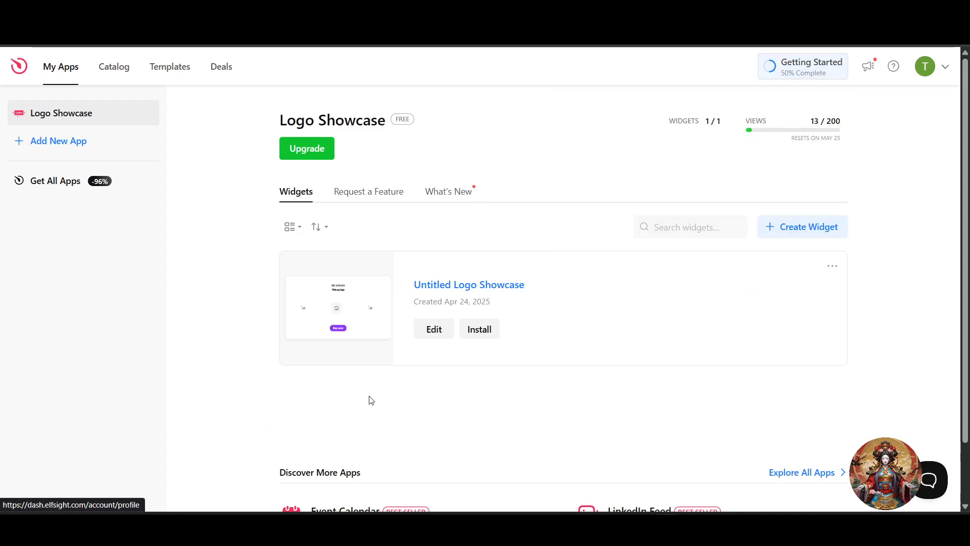
Browse the apps catalog for adding a new app and return to the Logo Showcase creation page.
left_click(49, 146)
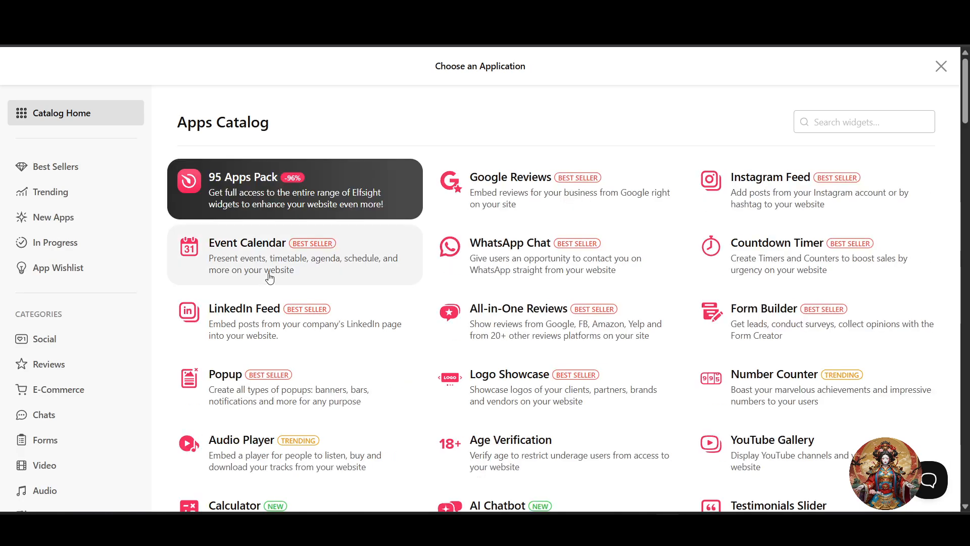
scroll(348, 293, "down", 2)
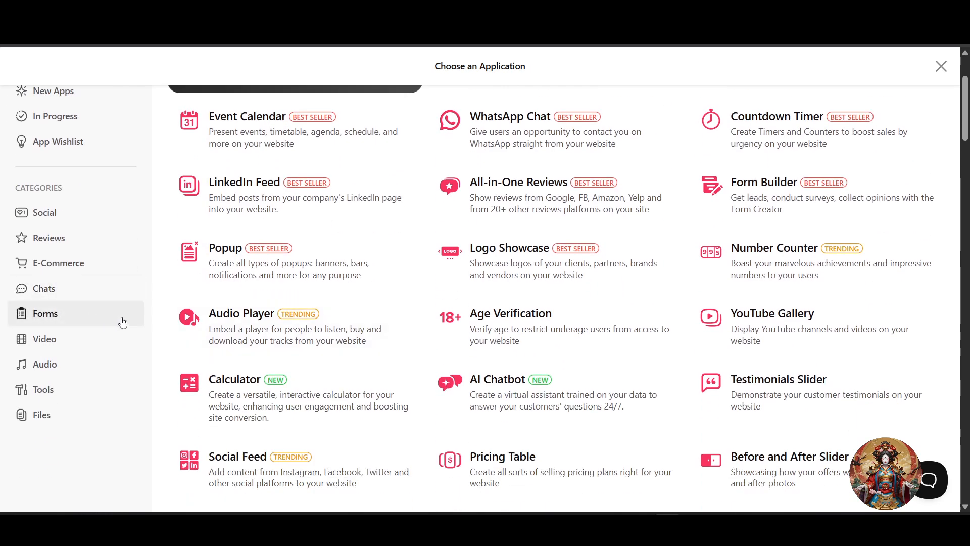
scroll(121, 320, "up", 2)
left_click(10, 34)
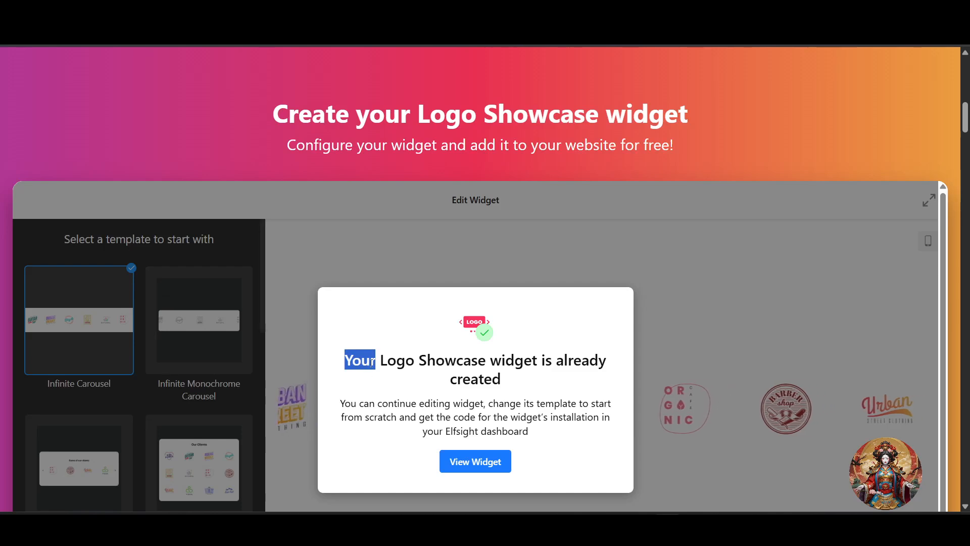
Review the notice about the existing Logo Showcase widget and the template choices behind it.
left_click_drag(369, 360, 551, 367)
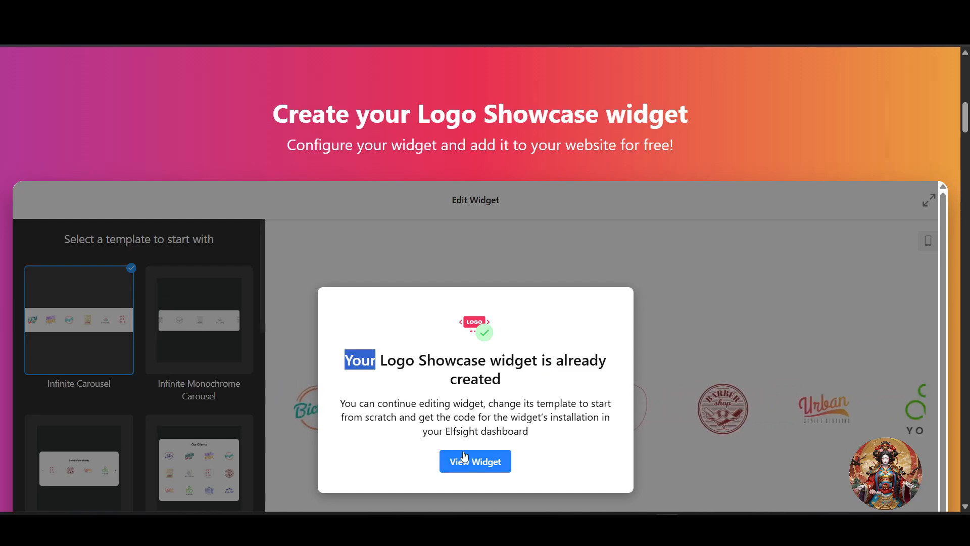
left_click_drag(340, 403, 491, 399)
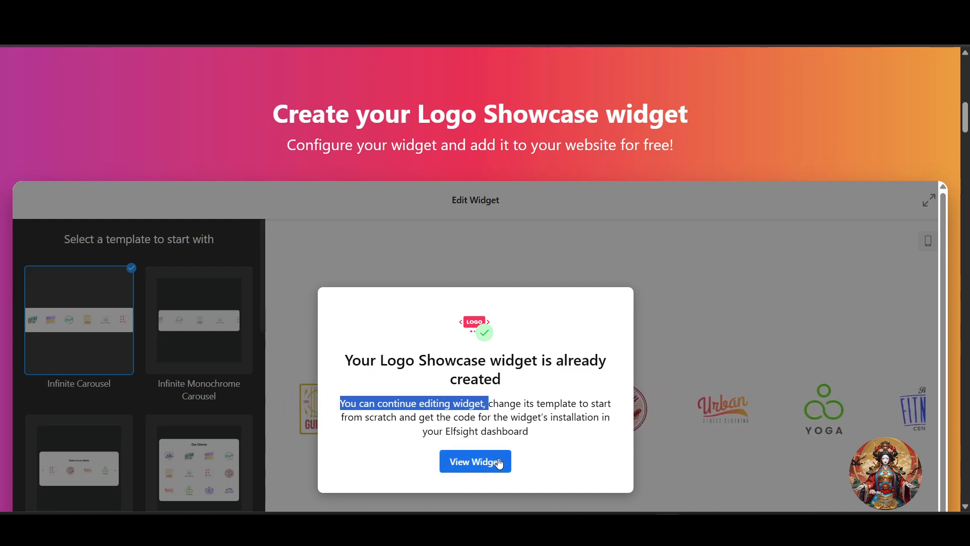
scroll(159, 422, "down", 4)
scroll(156, 401, "up", 1)
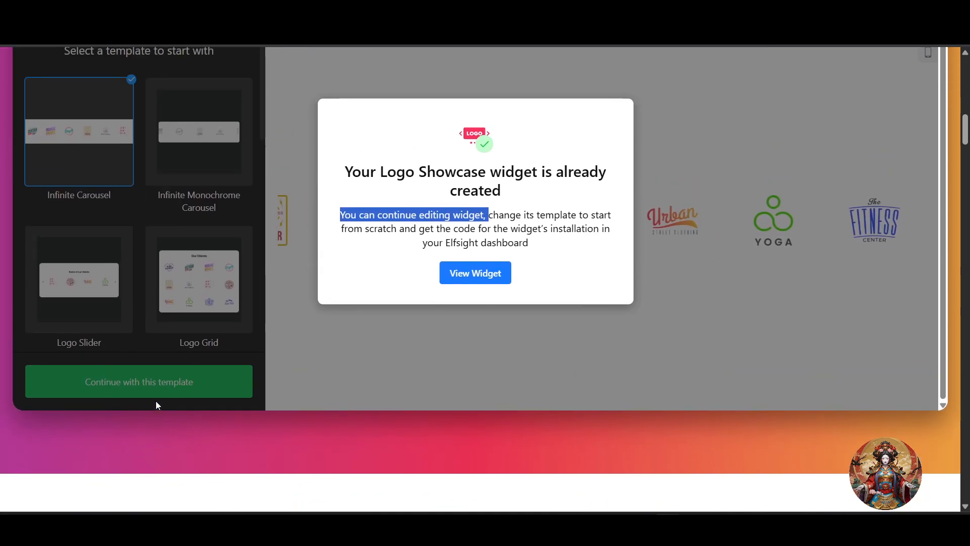
scroll(156, 401, "up", 3)
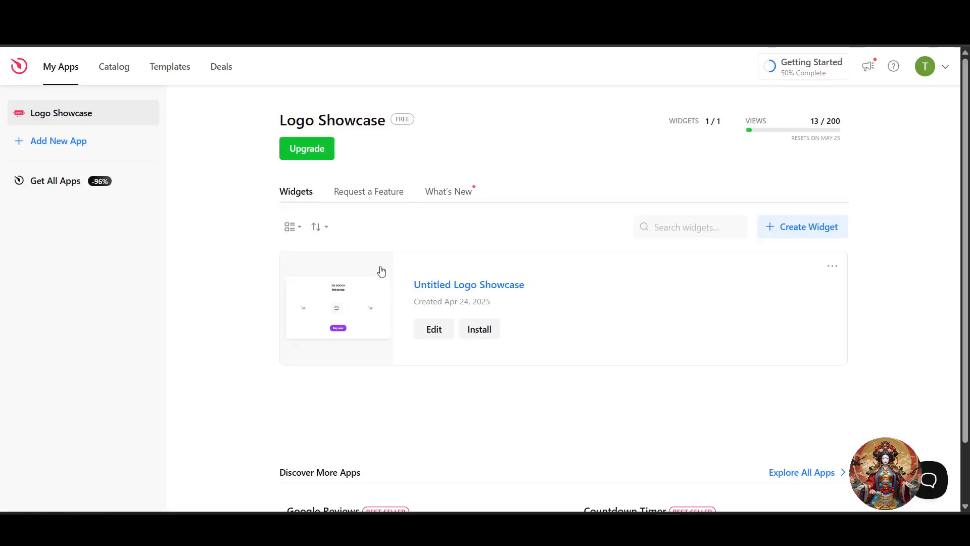
Open the existing Untitled Logo Showcase widget for editing and upload PB_Diagram1._CB654499584_ as a new logo.
left_click(434, 329)
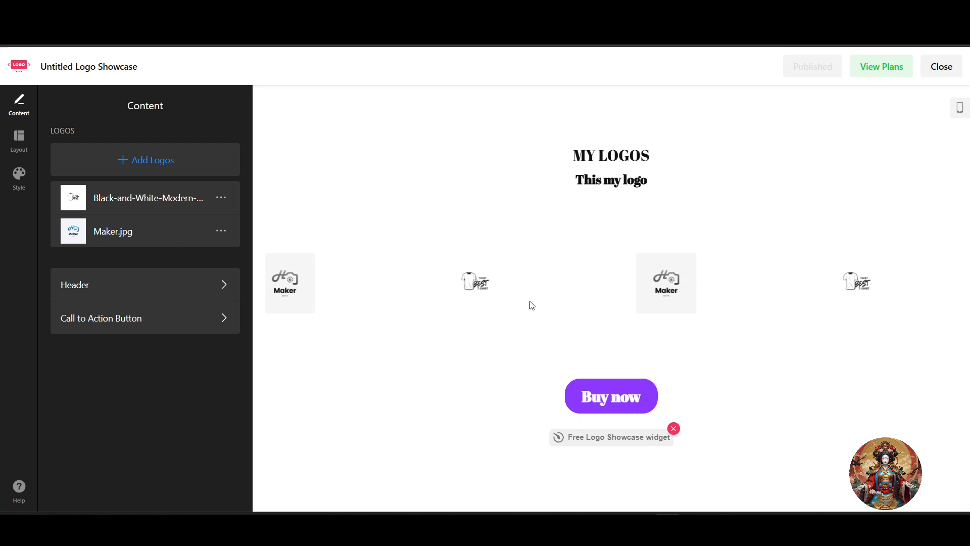
left_click(158, 161)
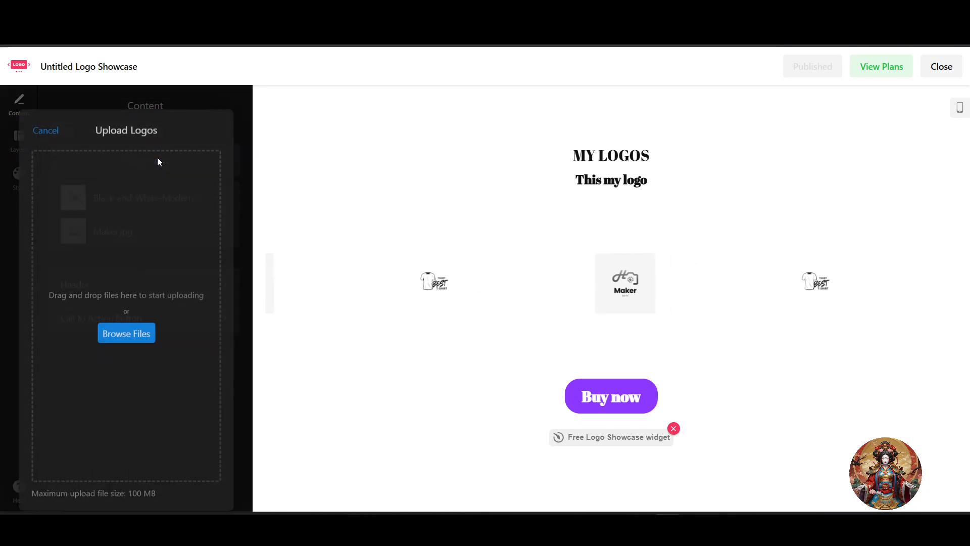
left_click(141, 318)
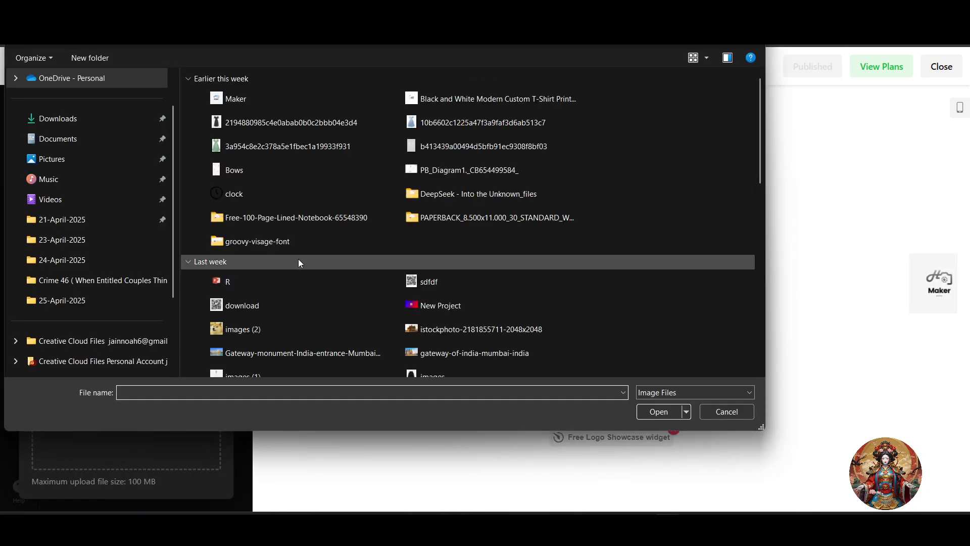
left_click(280, 163)
left_click(484, 168)
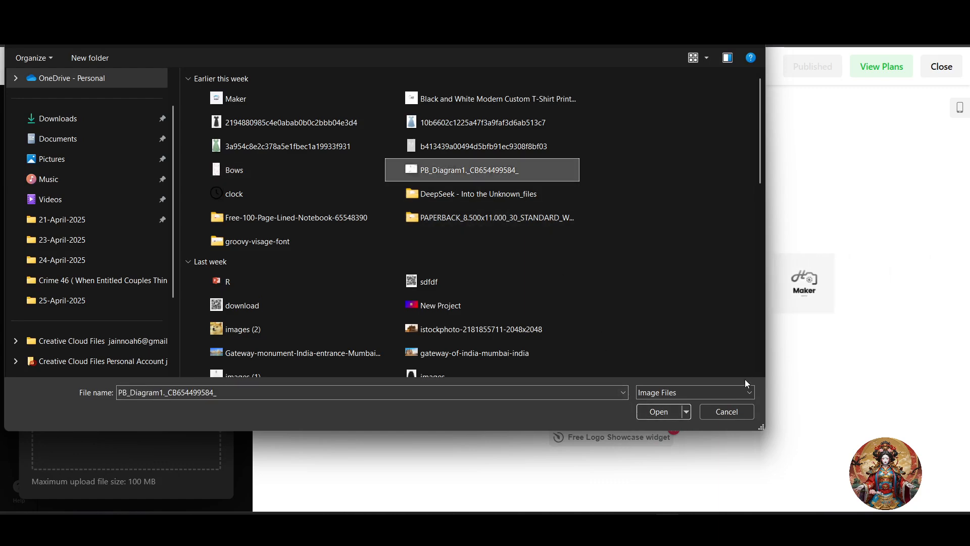
left_click(672, 416)
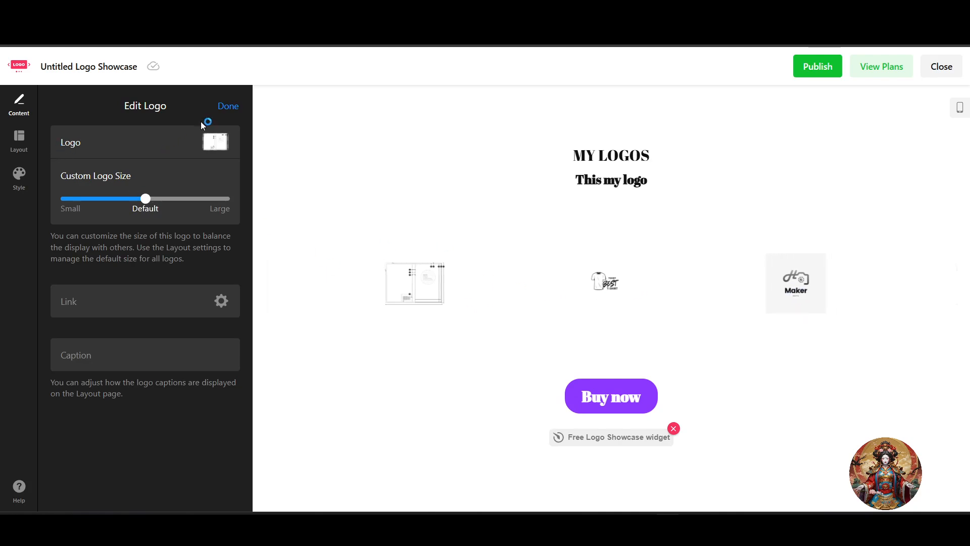
left_click(228, 105)
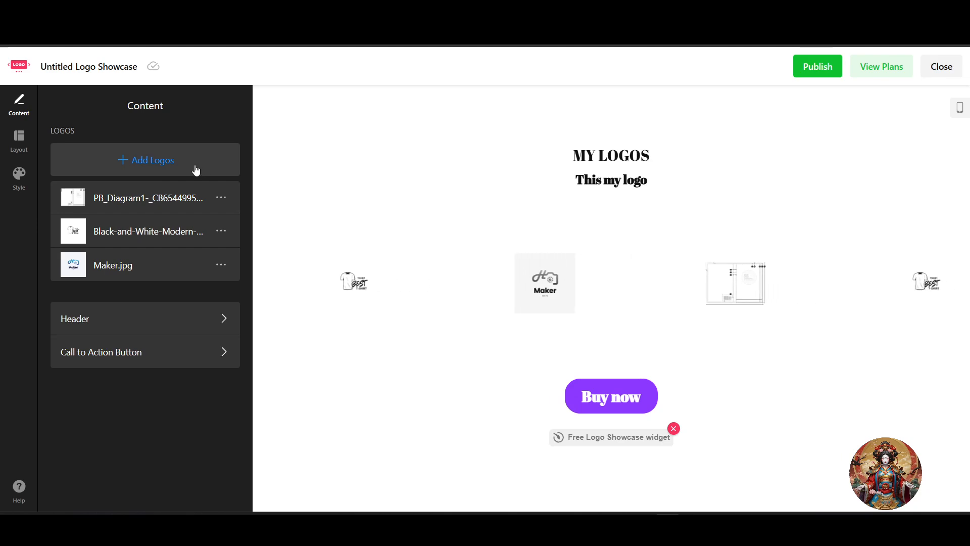
left_click(180, 162)
left_click(136, 323)
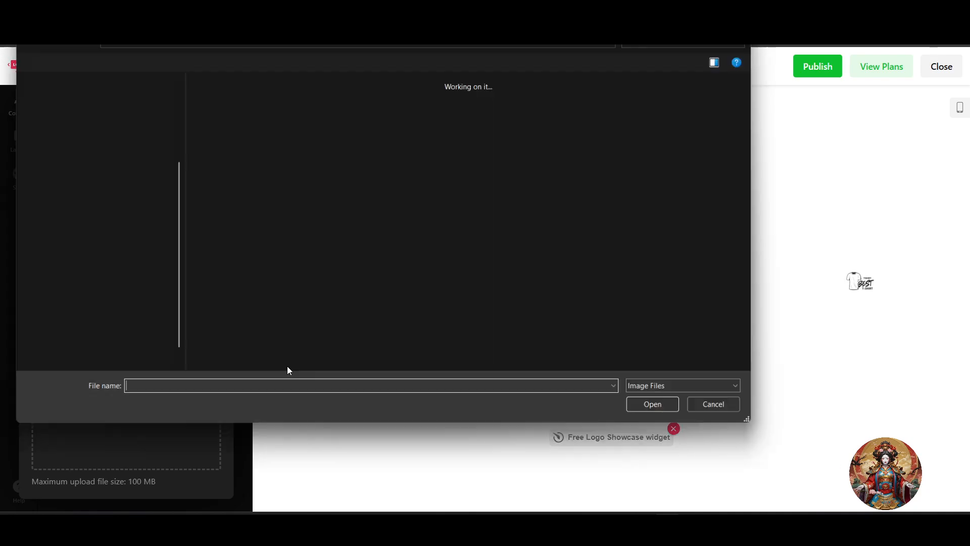
scroll(434, 313, "down", 2)
left_click(443, 211)
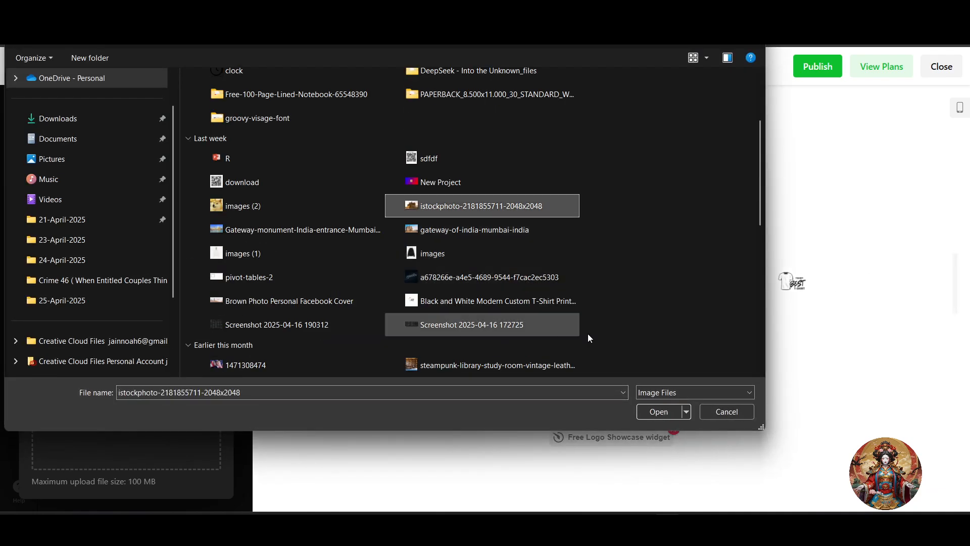
left_click(661, 412)
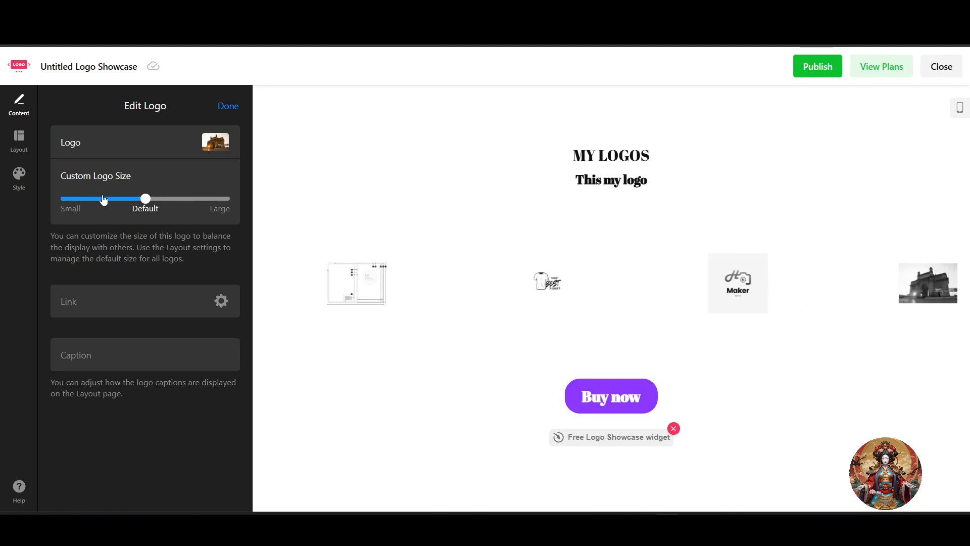
left_click(228, 107)
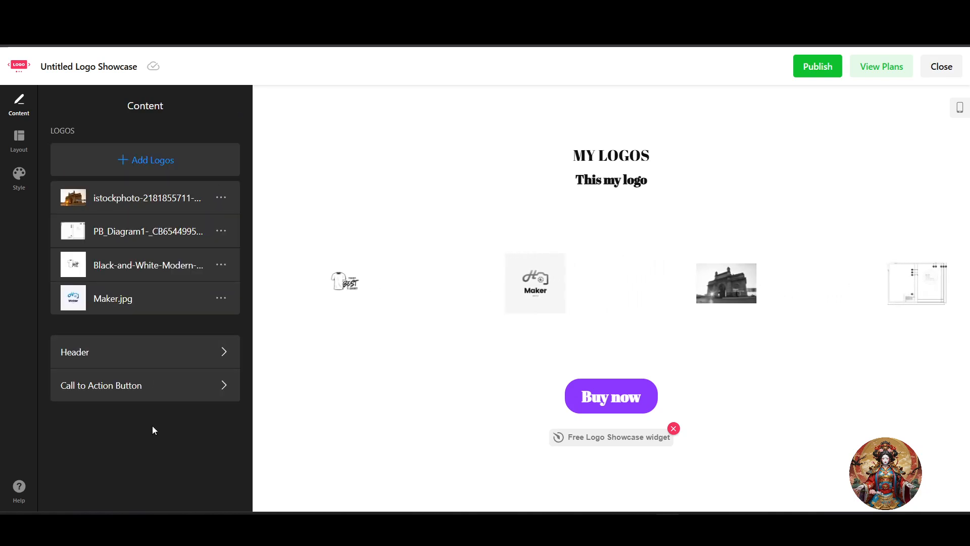
Open the widget's header settings and remove the bold formatting from the caption text.
left_click(183, 352)
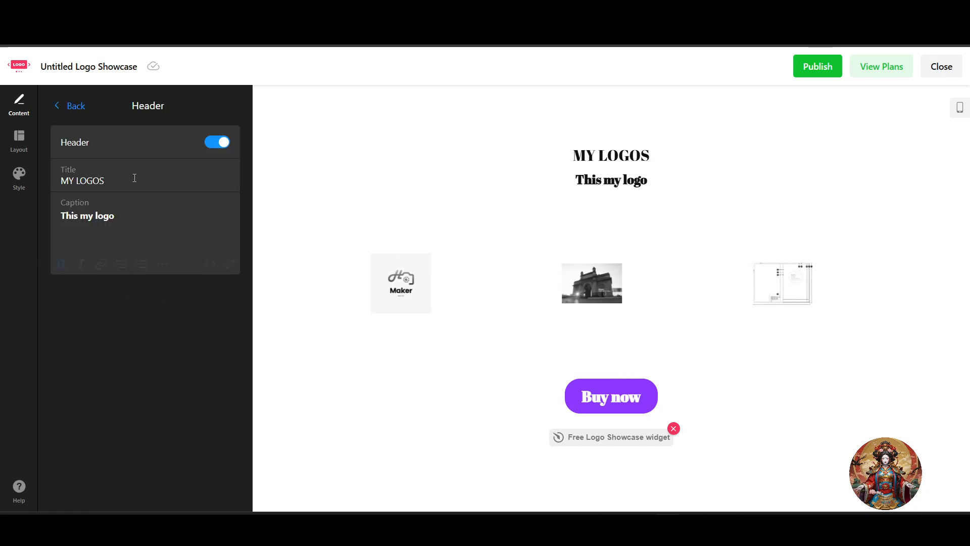
left_click(136, 180)
left_click_drag(136, 181, 44, 178)
left_click(159, 219)
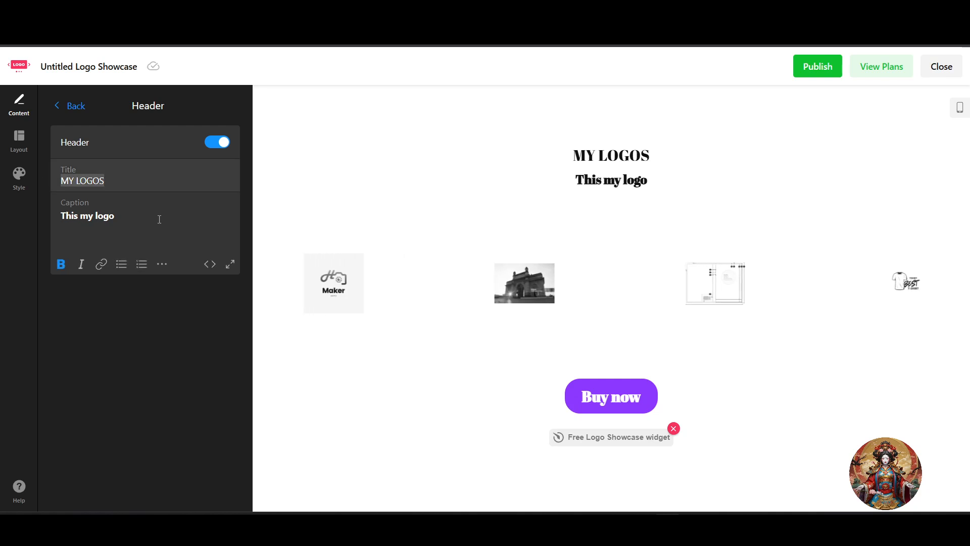
left_click_drag(160, 219, 54, 218)
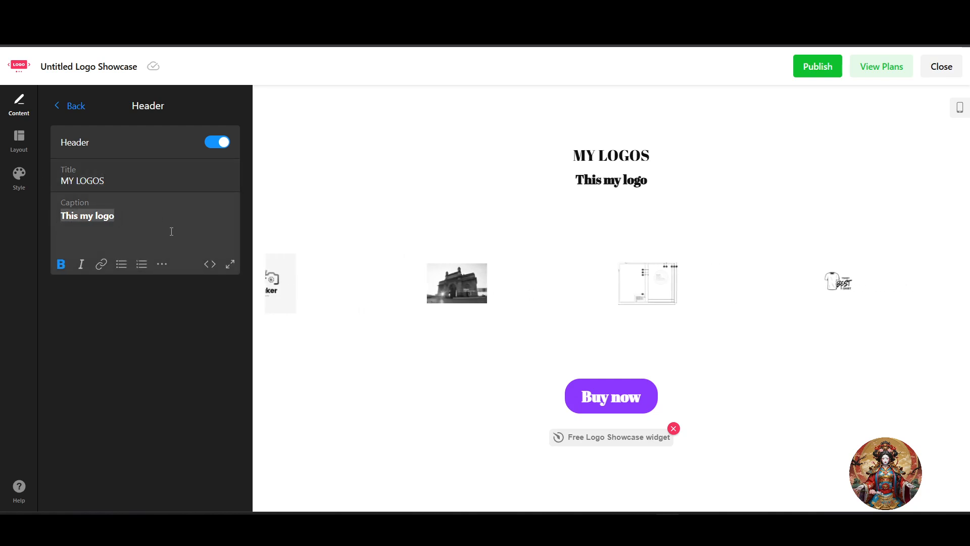
left_click(69, 264)
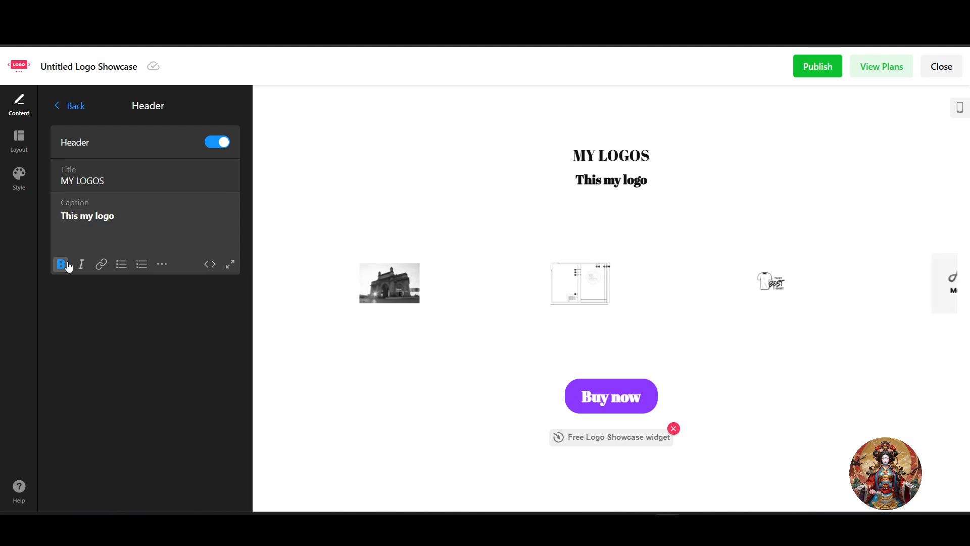
Replace the header title with "MY SPONSORS".
left_click(170, 182)
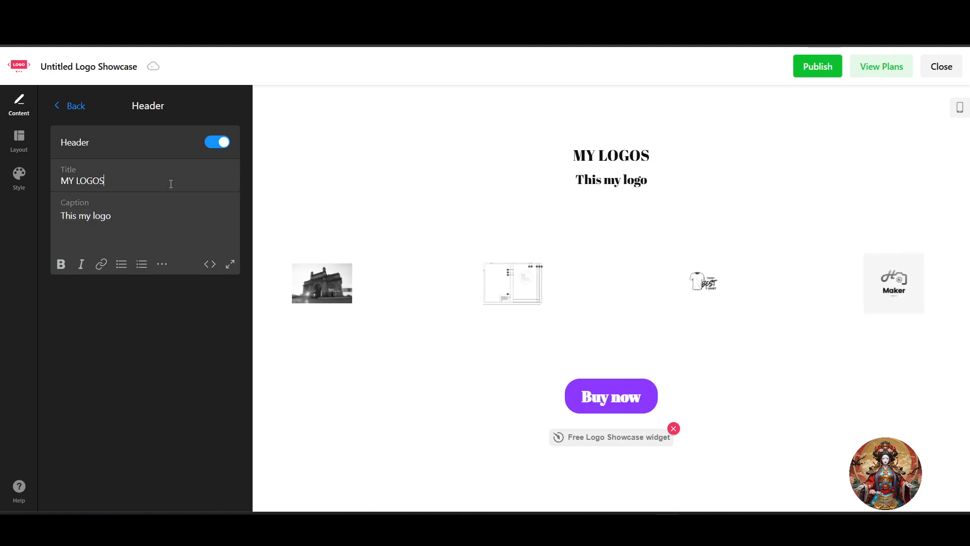
left_click_drag(171, 183, 16, 184)
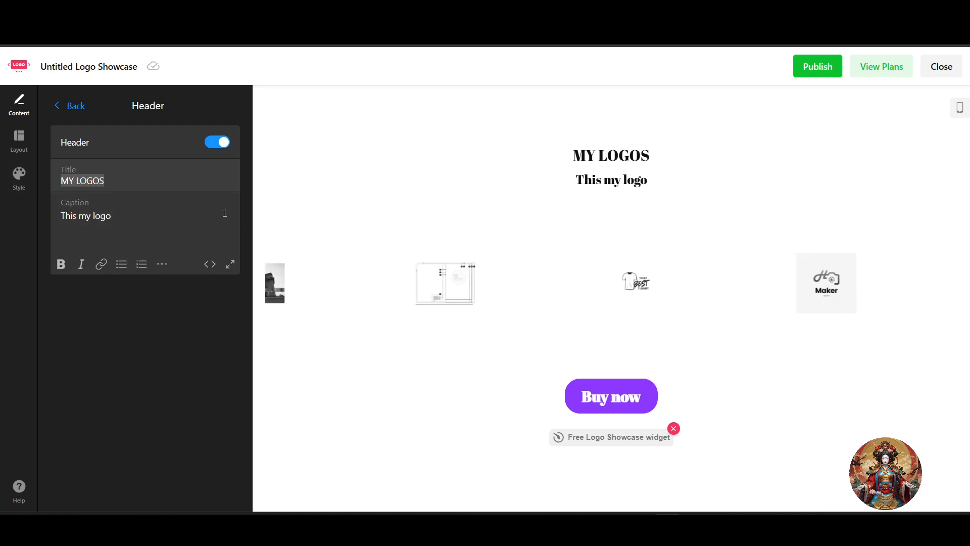
key("BackSpace")
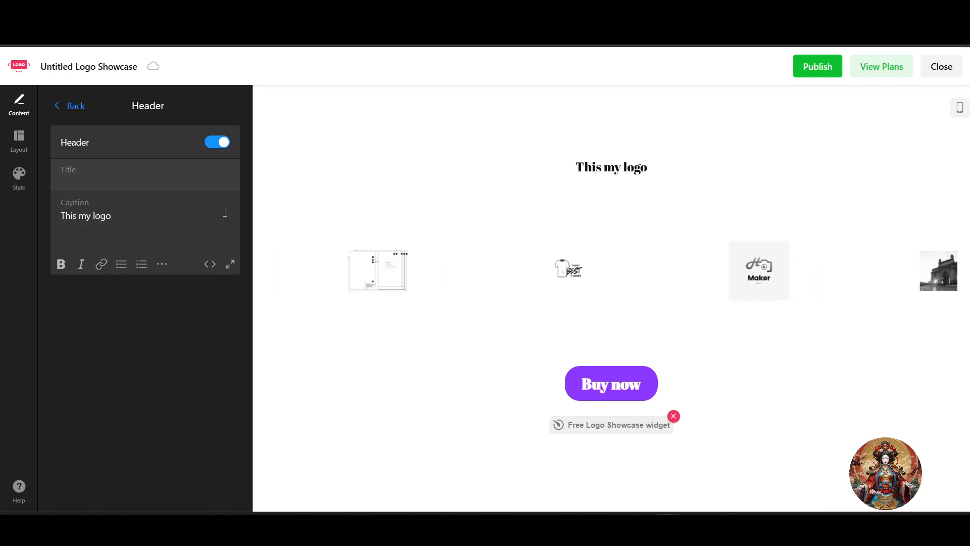
type("MY SPONSER")
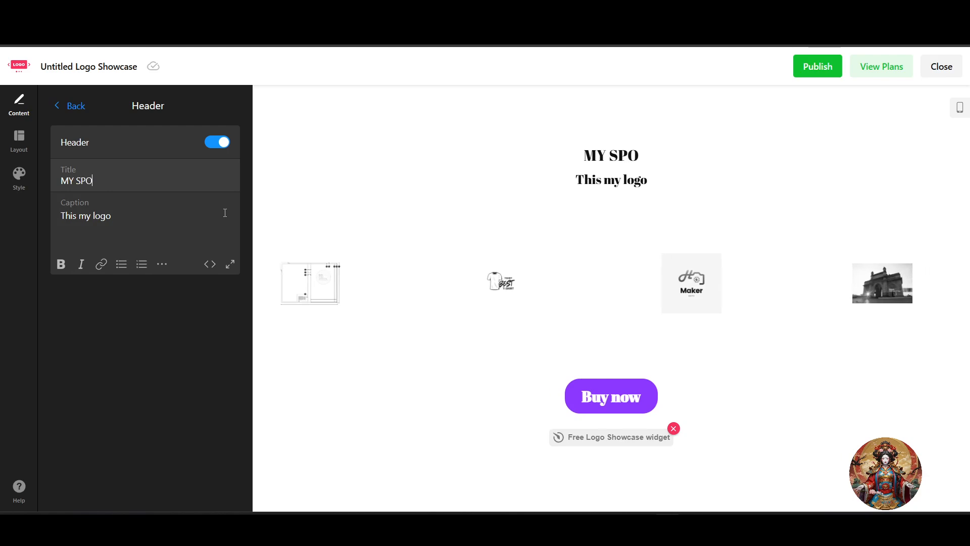
key("BackSpace")
key("BackSpace")
type("ORS")
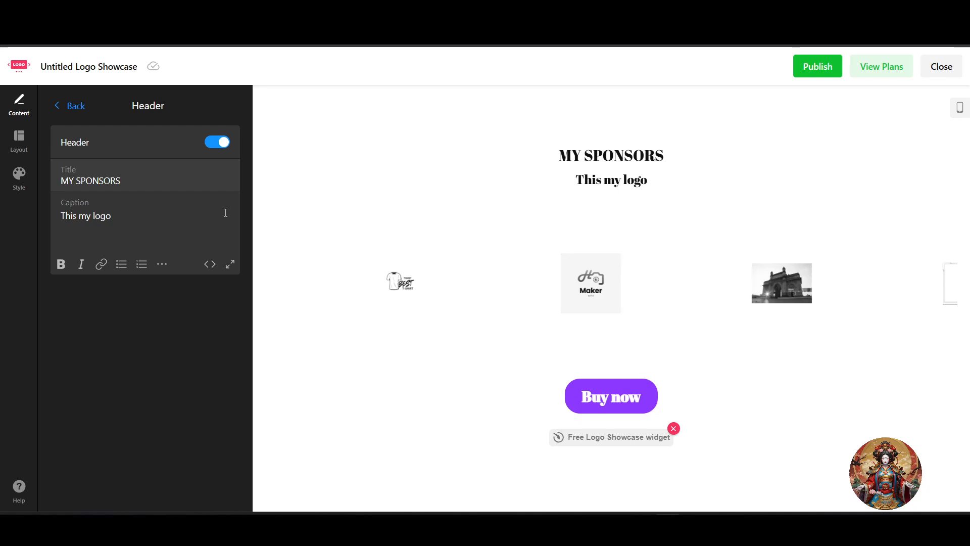
Clear the header's caption text, and switch the header off and back on.
triple_click(141, 220)
key("BackSpace")
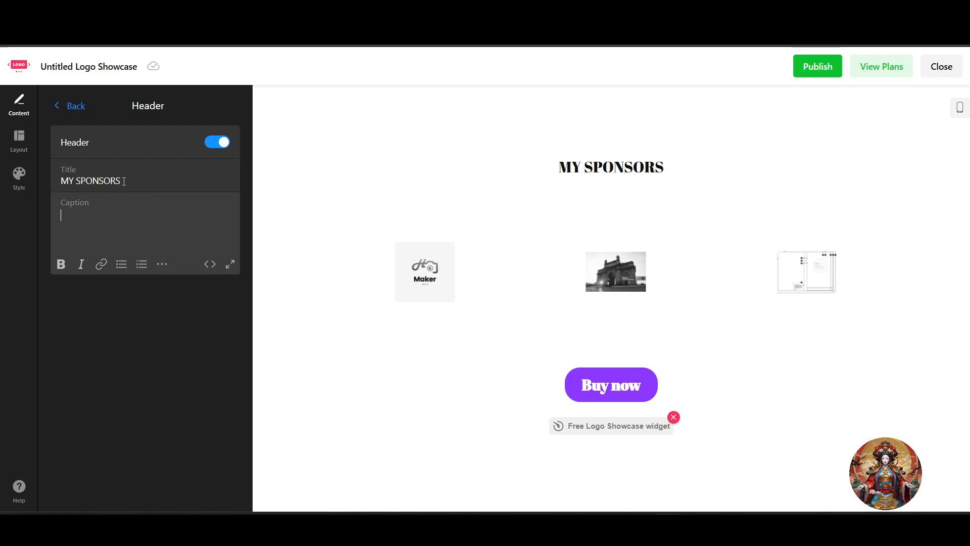
left_click(102, 316)
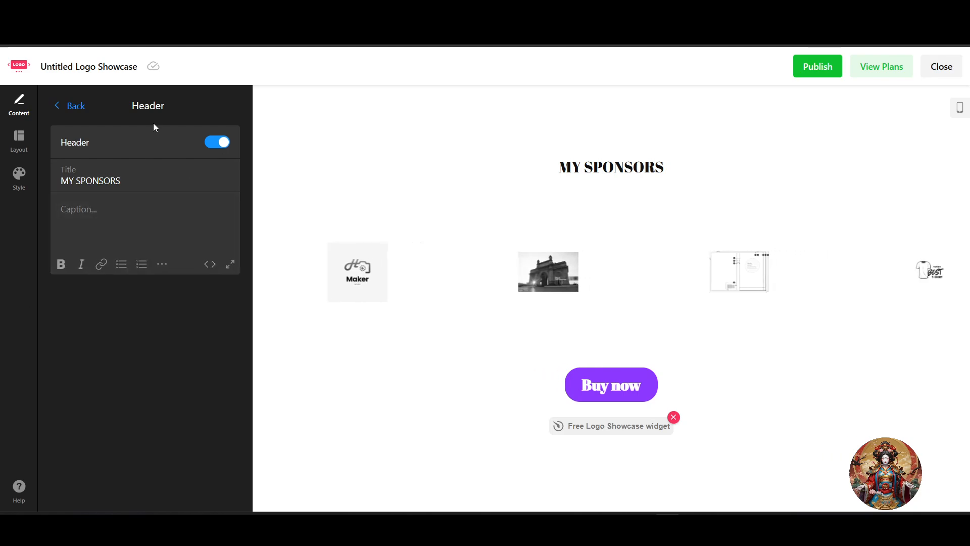
left_click(221, 145)
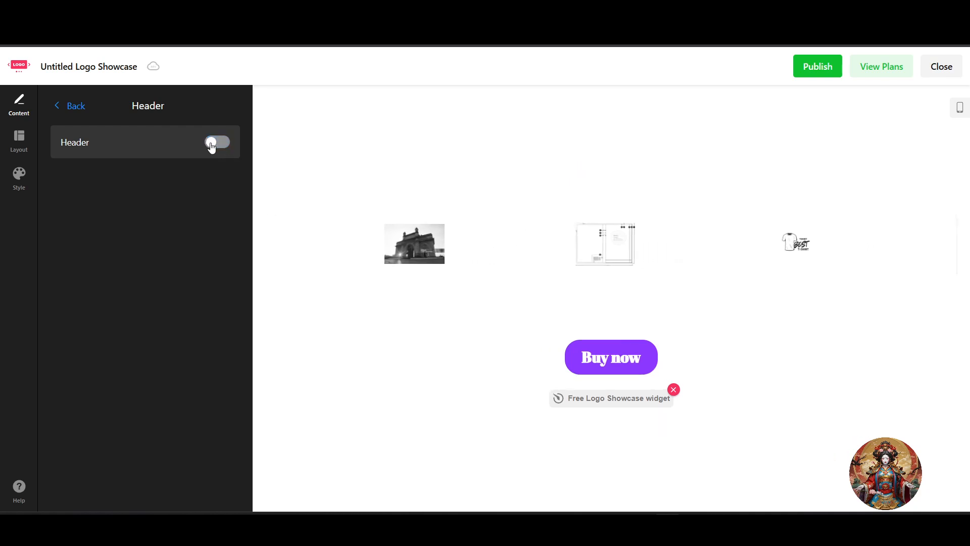
left_click(212, 146)
Open the call-to-action button settings and give the button the thumbs-up icon from the icon library.
left_click(73, 107)
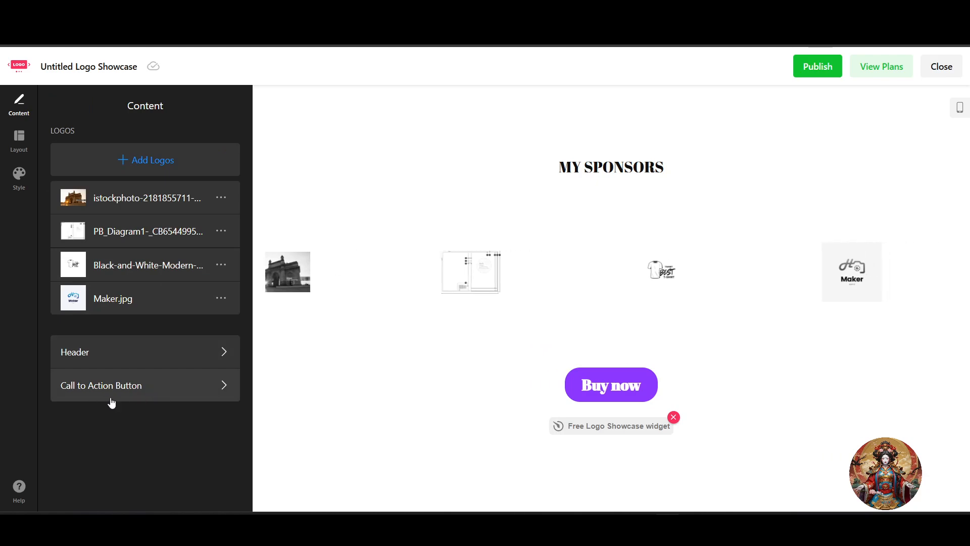
left_click(134, 389)
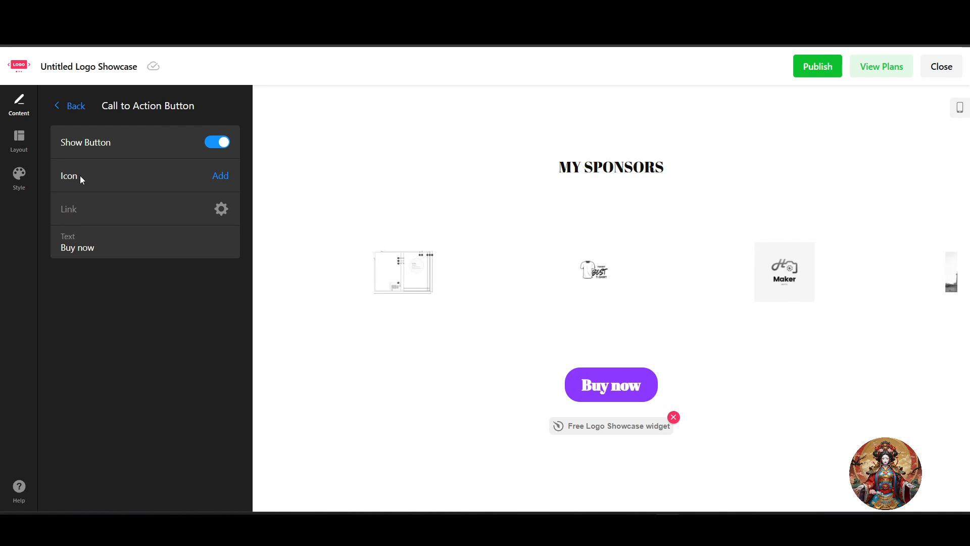
left_click(217, 185)
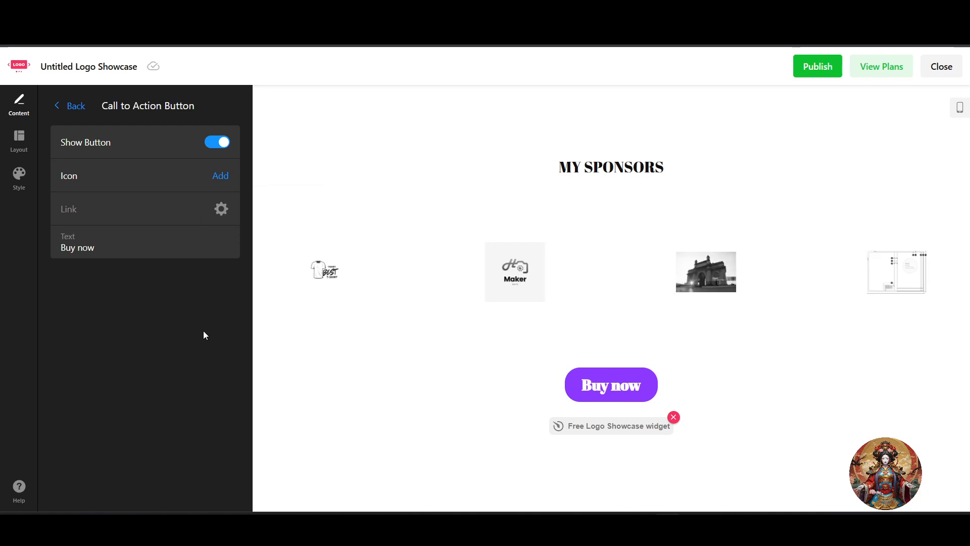
left_click(164, 222)
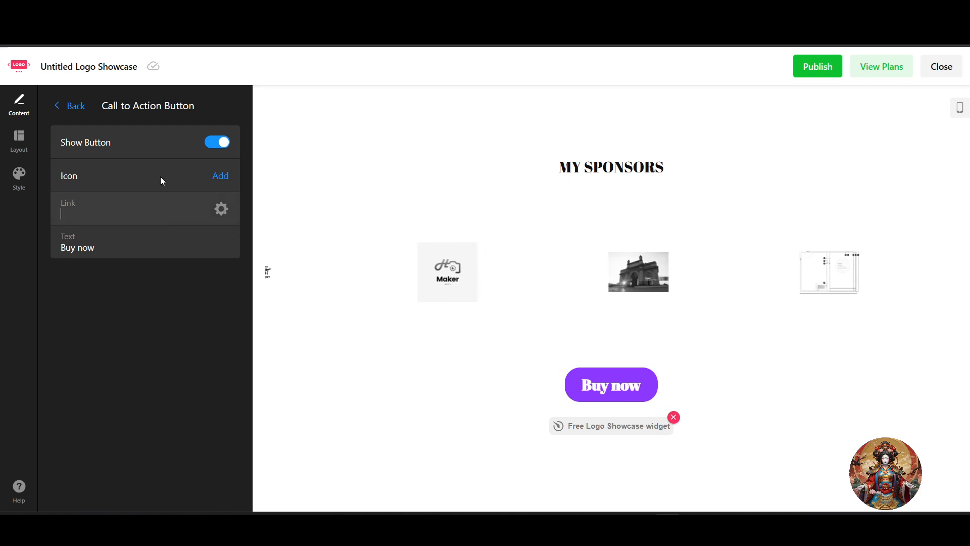
left_click(222, 177)
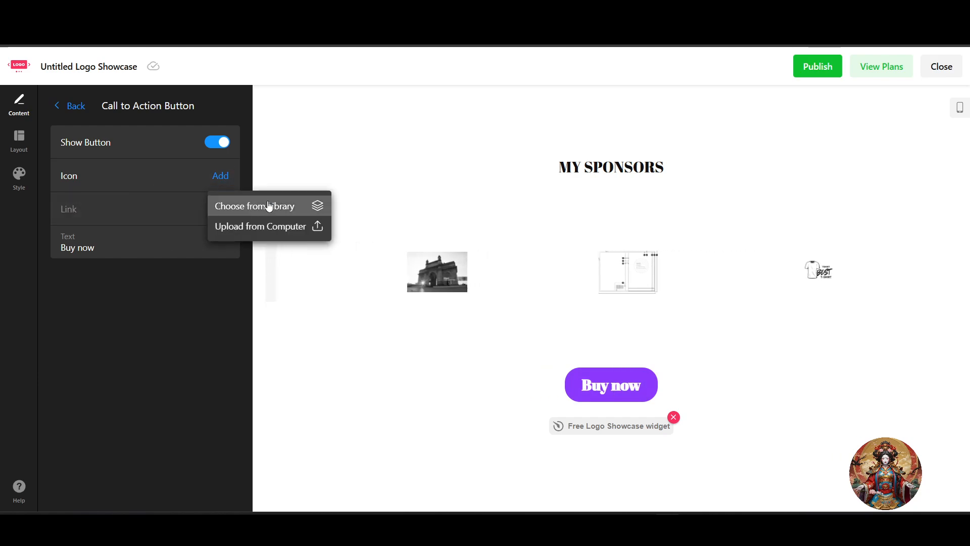
left_click(266, 207)
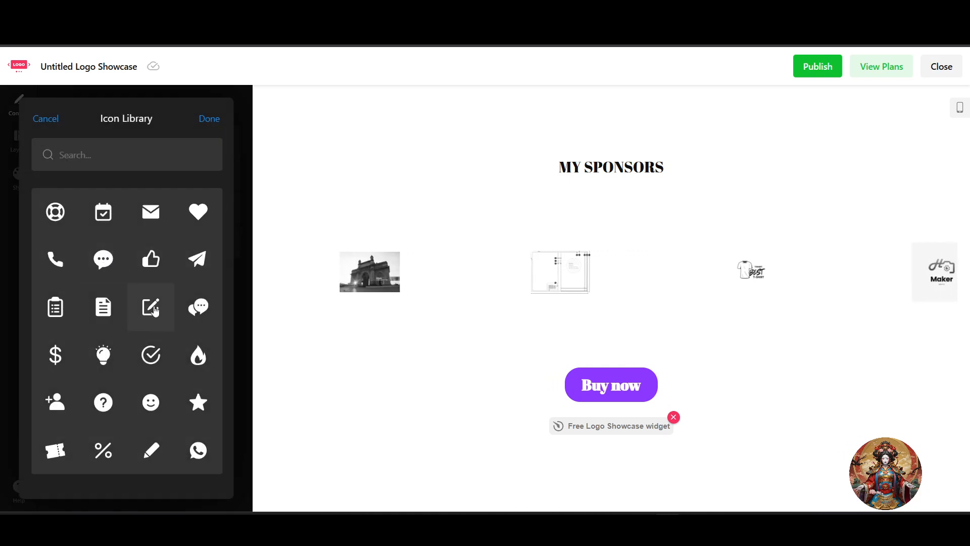
left_click(151, 255)
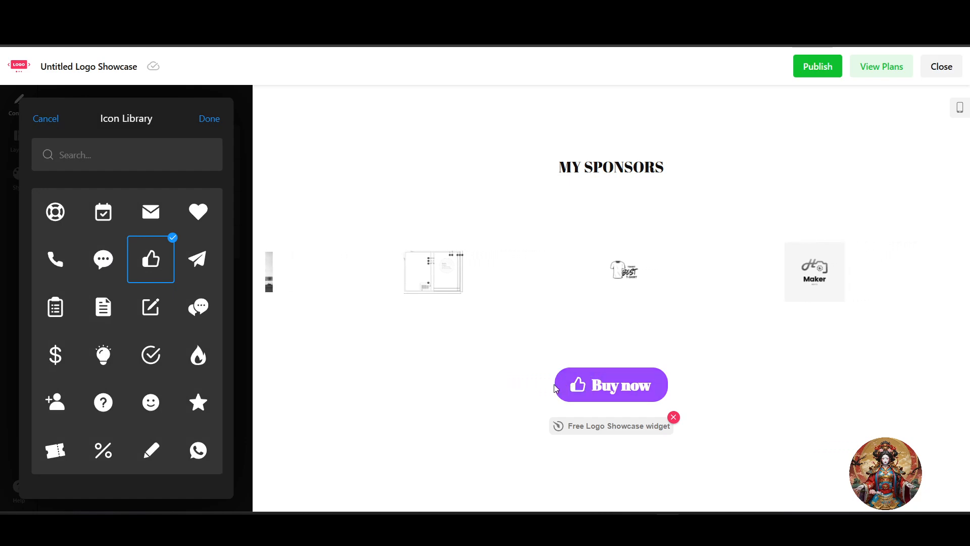
left_click(205, 119)
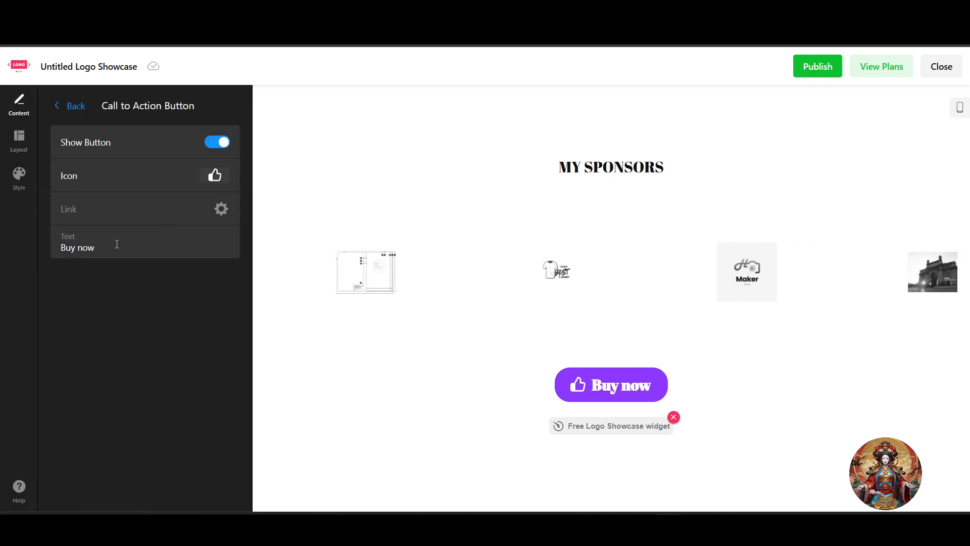
Leave the call-to-action button's link empty and hide the button from the widget.
left_click(134, 216)
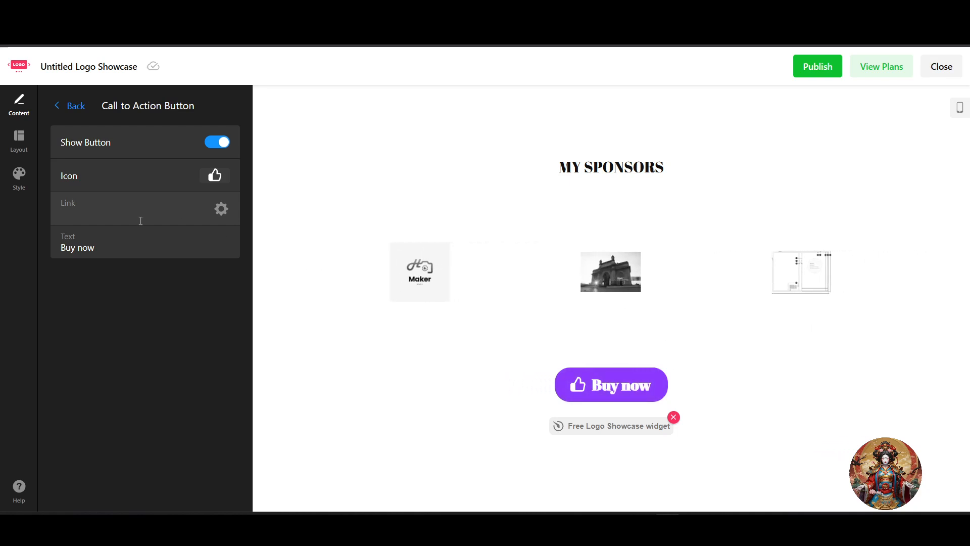
left_click(109, 263)
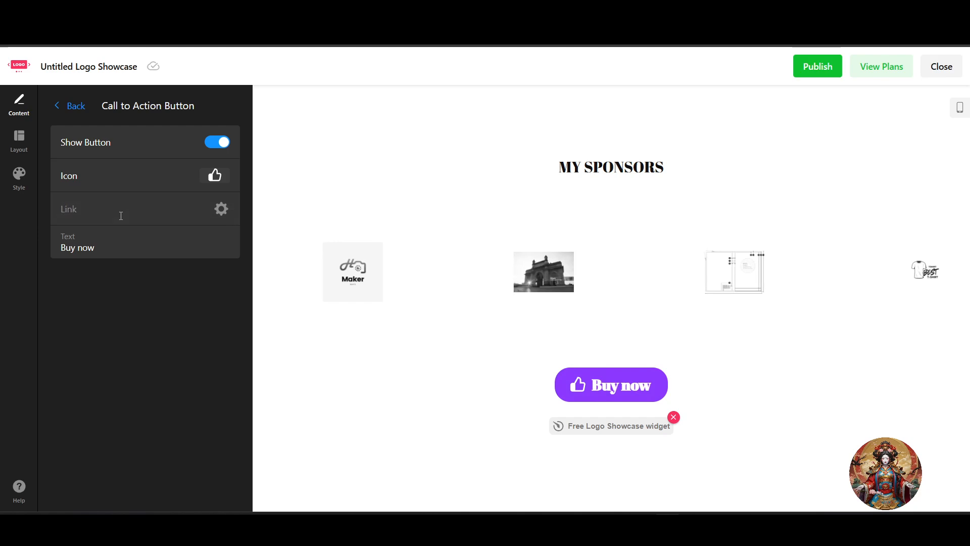
left_click(57, 112)
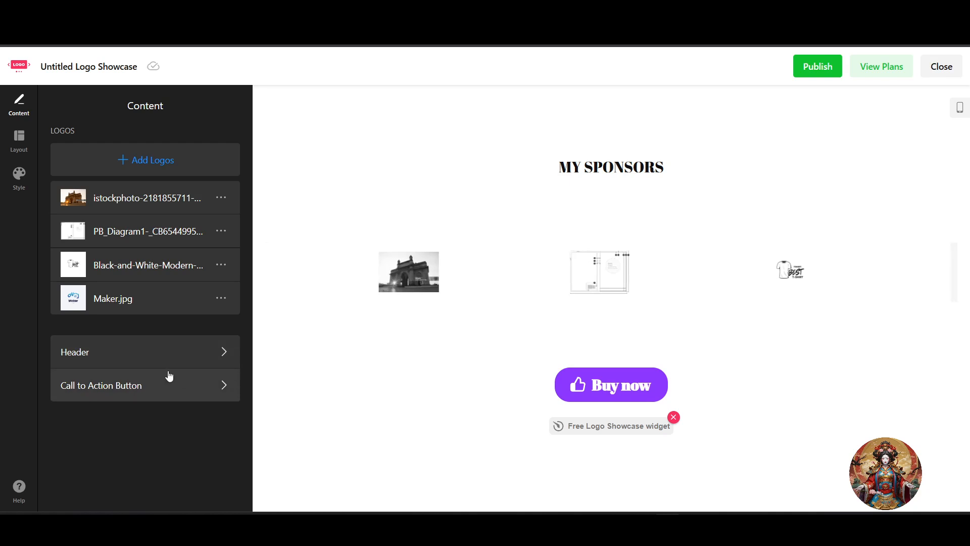
left_click(199, 390)
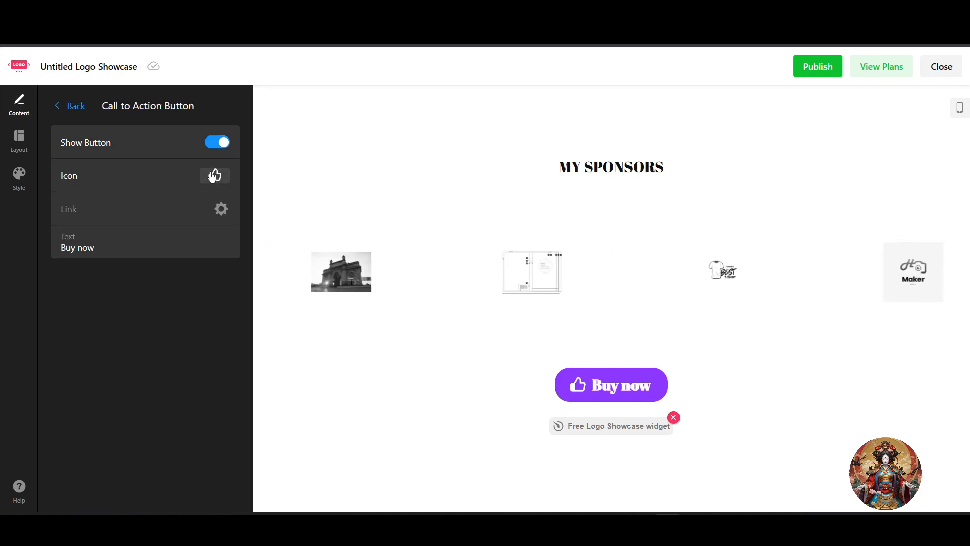
left_click(223, 149)
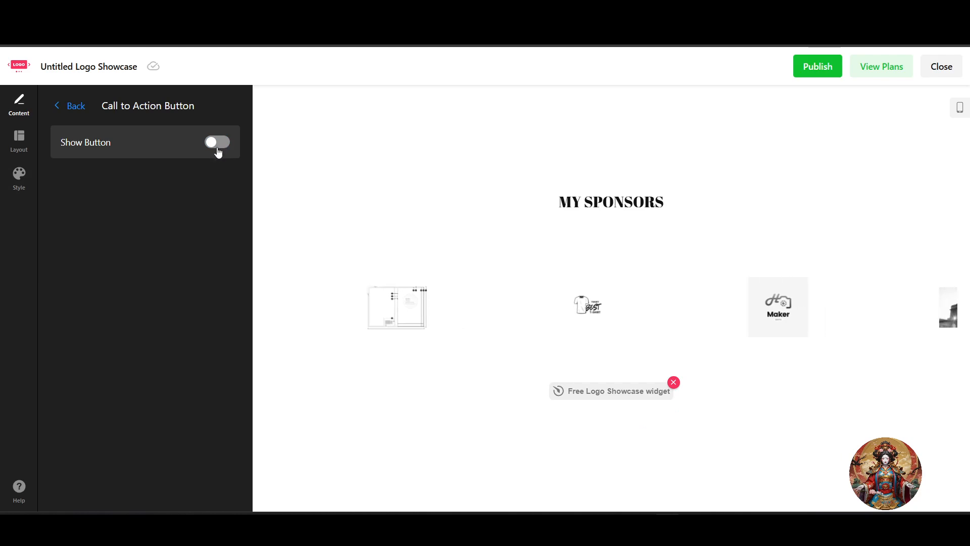
Show the call-to-action button in the widget again.
left_click(214, 146)
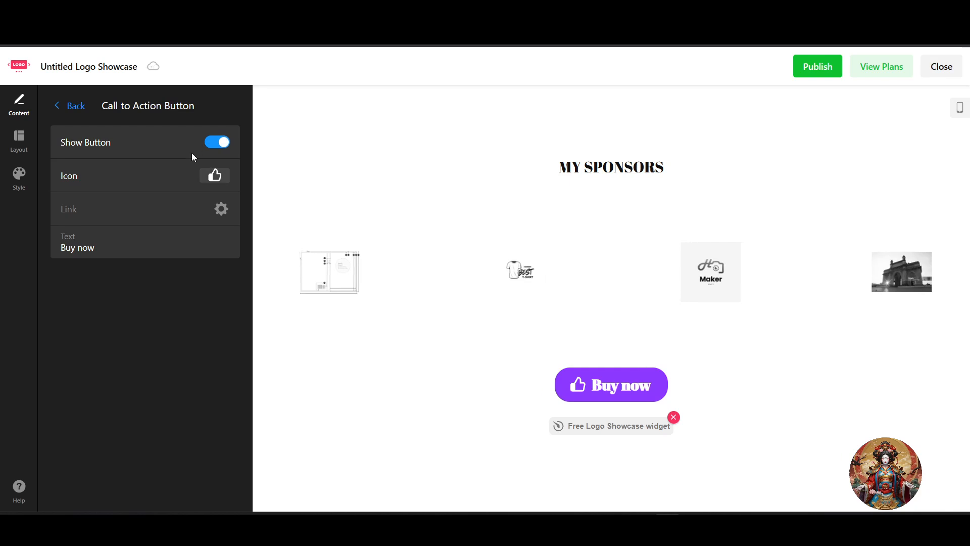
Try the Carousel and Grid layouts for the logos, and return to the Ticker layout.
left_click(19, 141)
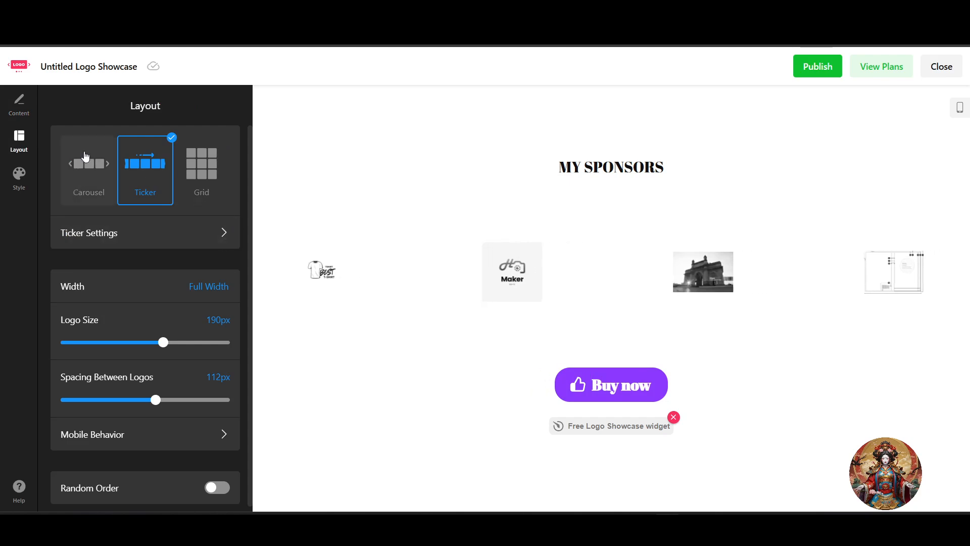
left_click(83, 188)
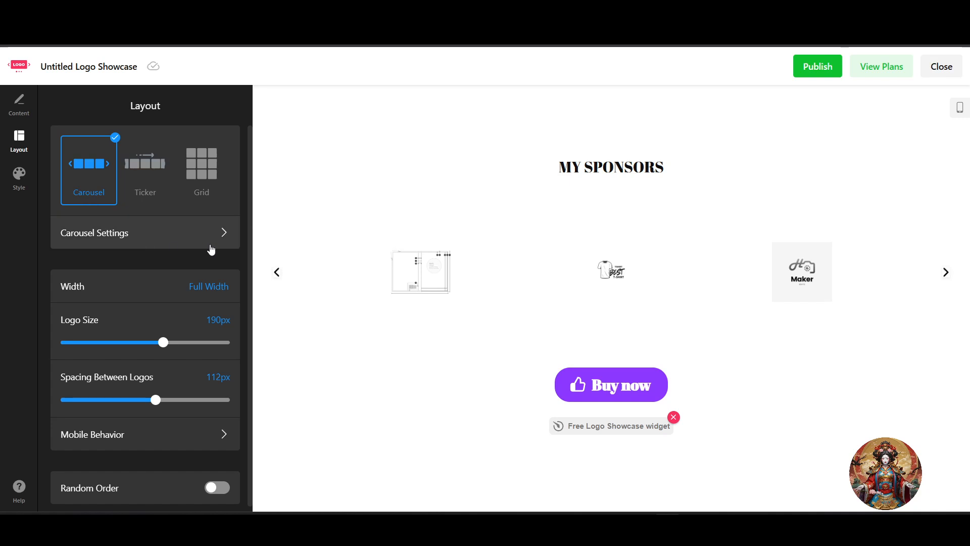
left_click(152, 198)
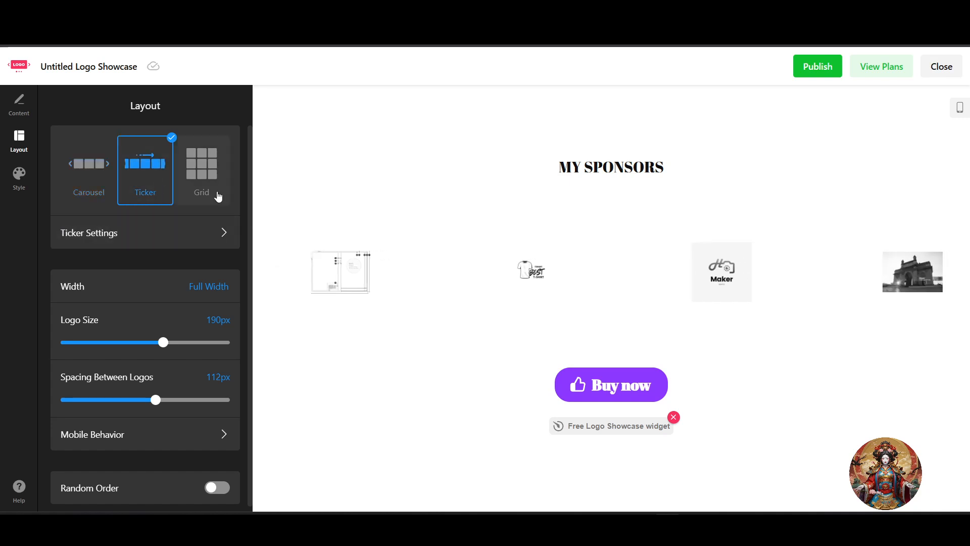
left_click(226, 175)
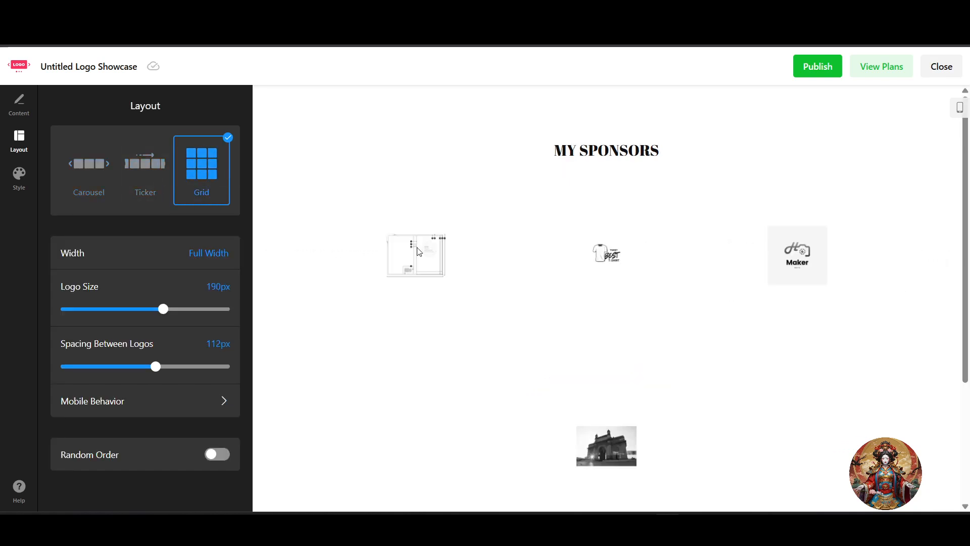
scroll(632, 350, "down", 4)
scroll(632, 350, "up", 4)
left_click(135, 174)
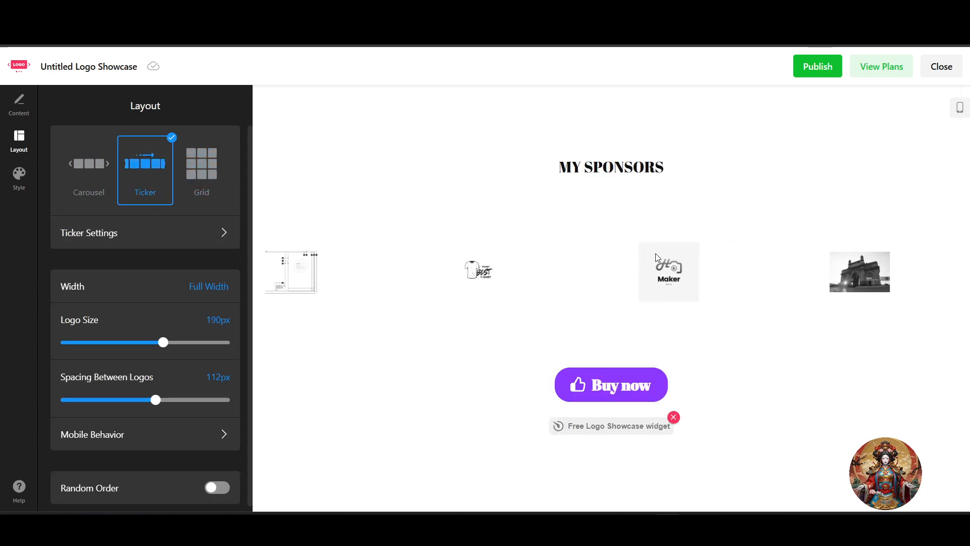
Set the ticker's transition speed to the fastest value, and switch Pause on Hover off and back on.
left_click(132, 241)
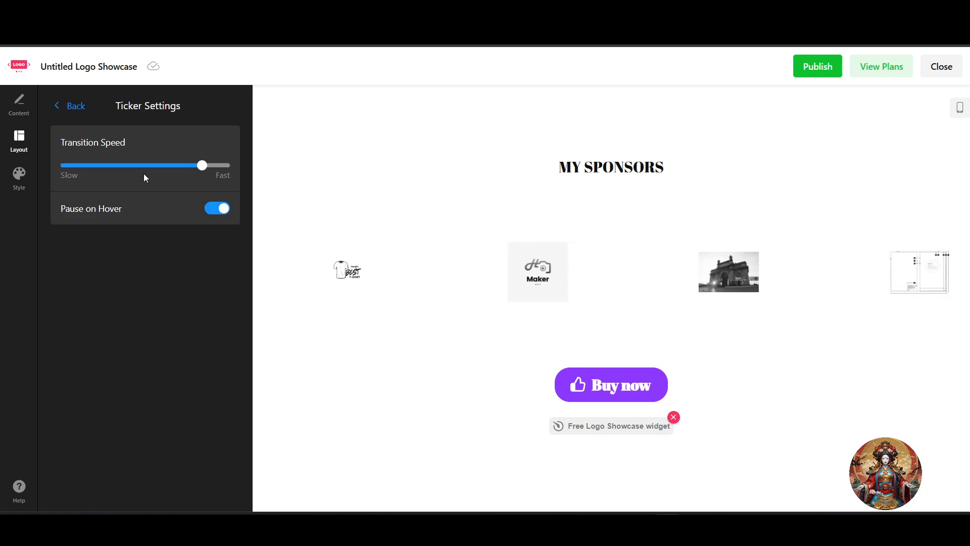
left_click_drag(64, 143, 78, 188)
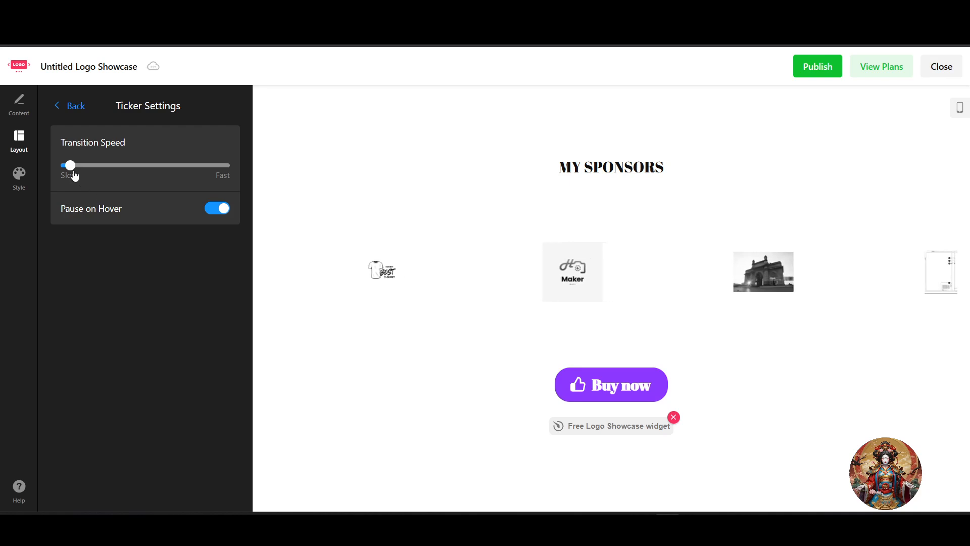
left_click_drag(70, 165, 277, 160)
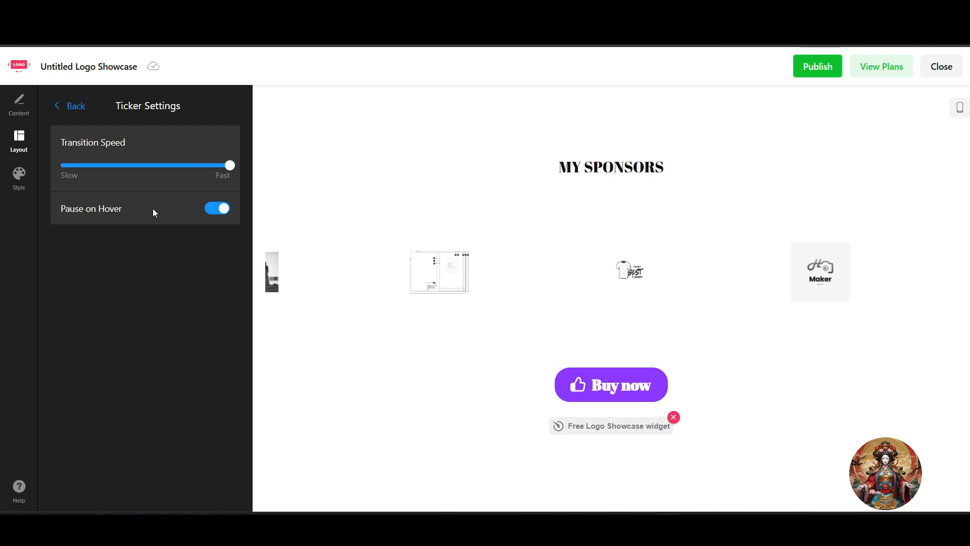
left_click(219, 209)
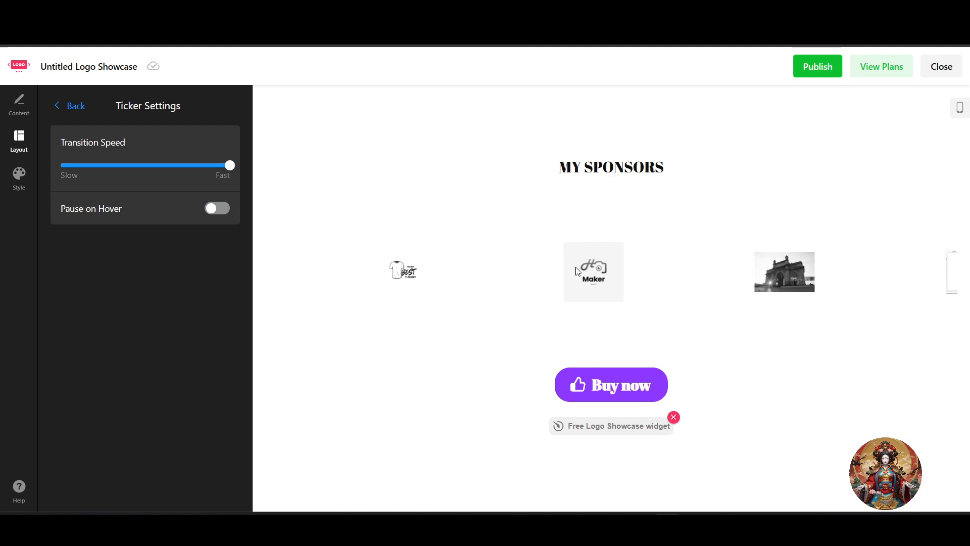
left_click(217, 208)
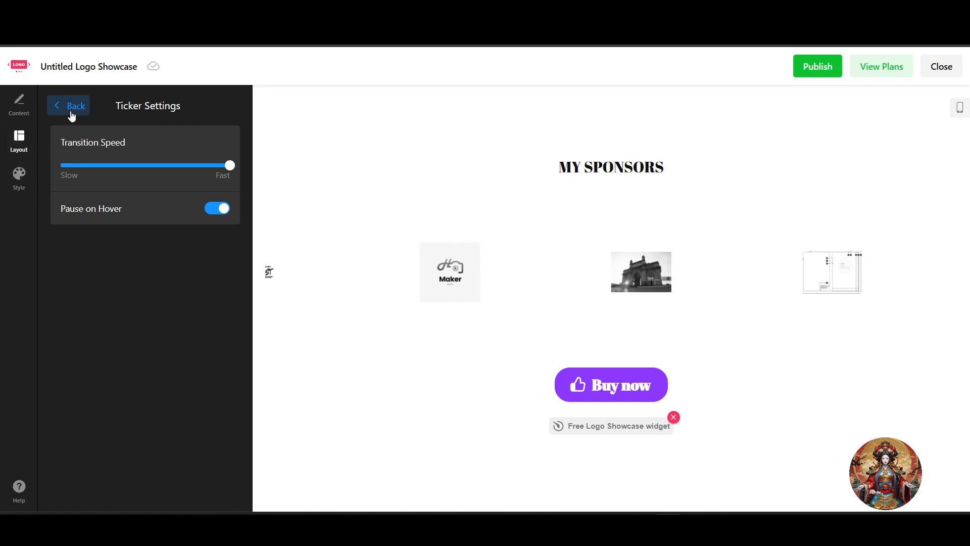
left_click(73, 107)
Set the logo size to 187px and the spacing between logos to 8px.
scroll(177, 448, "down", 1)
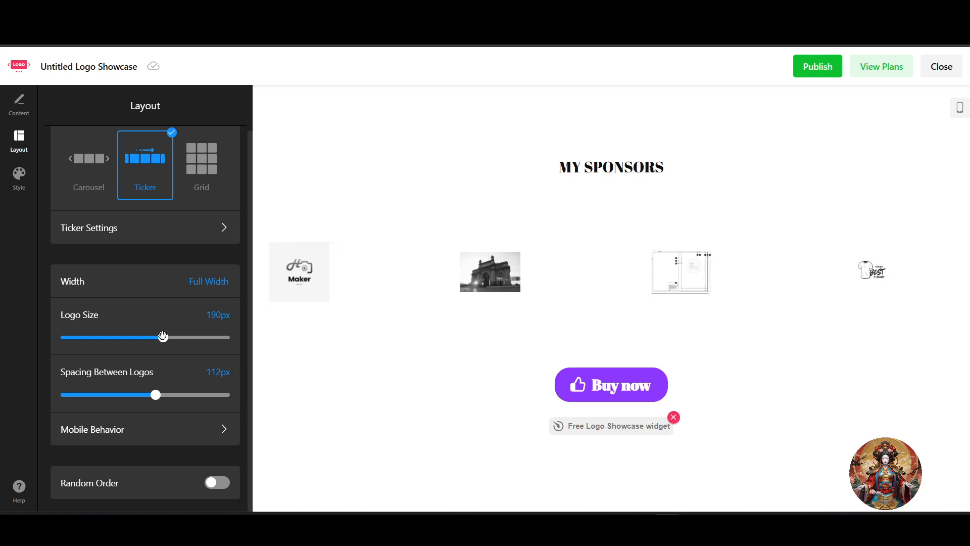
mouse_move(171, 335)
left_mouse_down()
mouse_move(232, 335)
mouse_move(91, 329)
mouse_move(166, 334)
left_mouse_up()
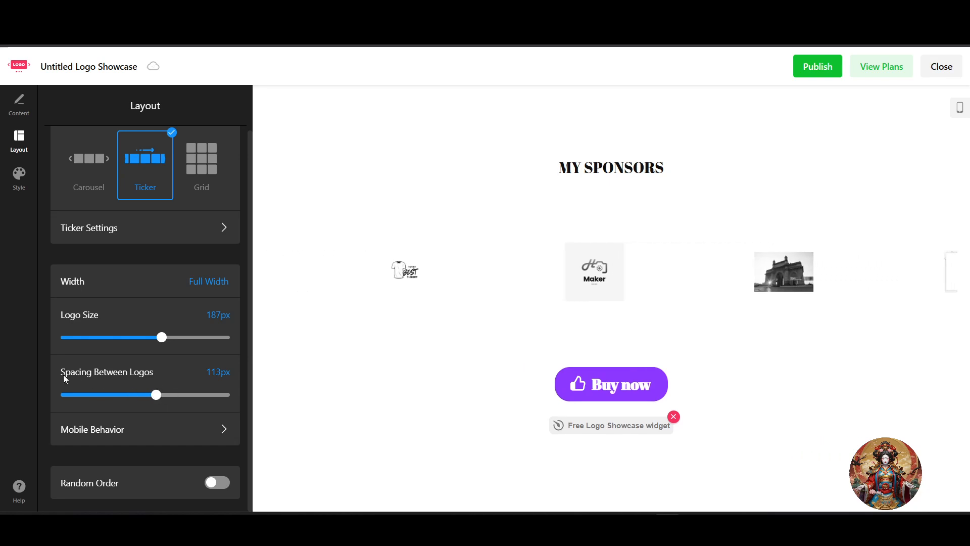
left_click_drag(155, 391, 113, 402)
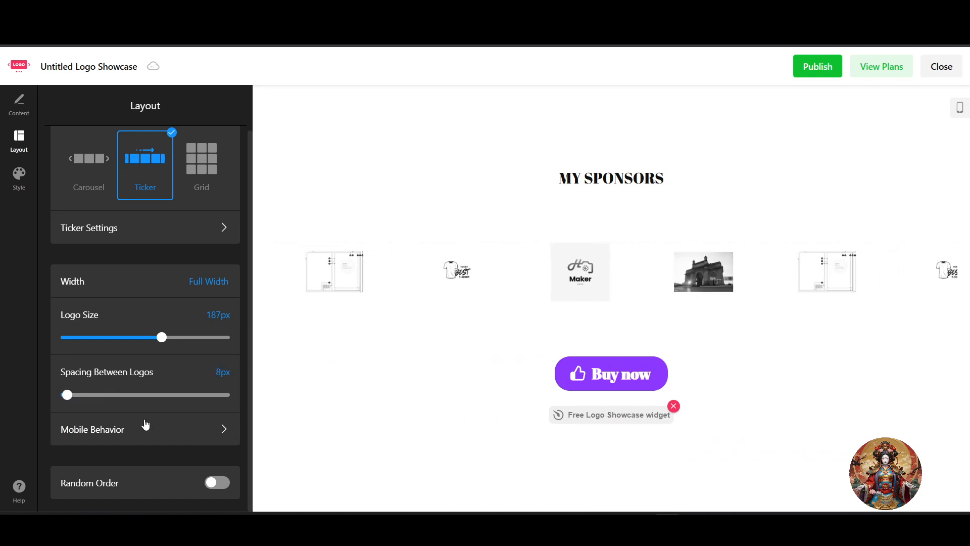
Review the layout's Mobile Behavior settings and the widget's background style settings.
left_click(148, 437)
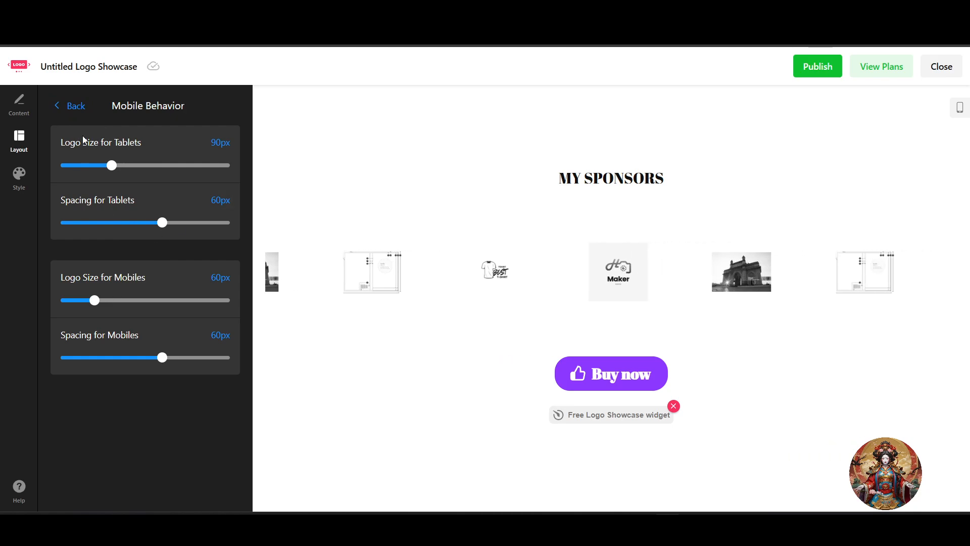
left_click(57, 107)
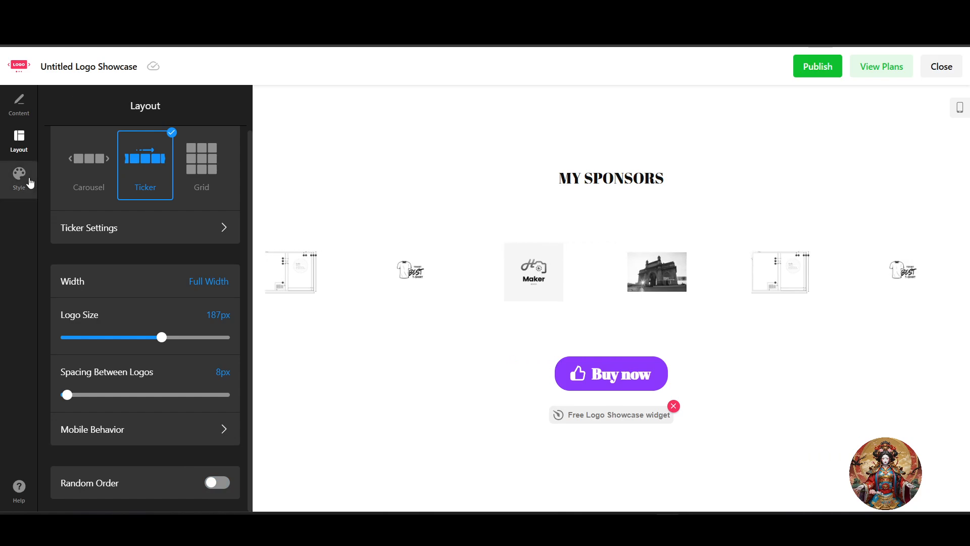
left_click(21, 177)
left_click(142, 204)
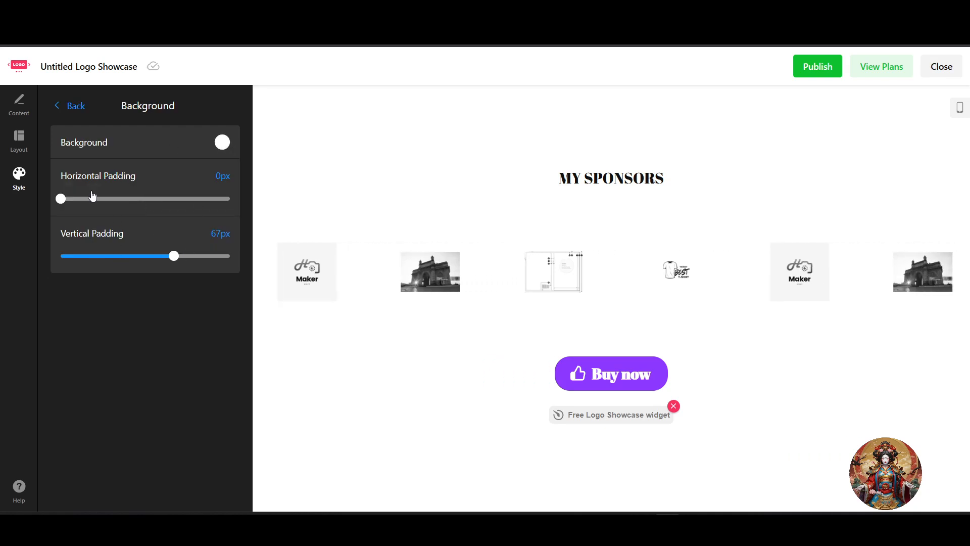
left_click(64, 106)
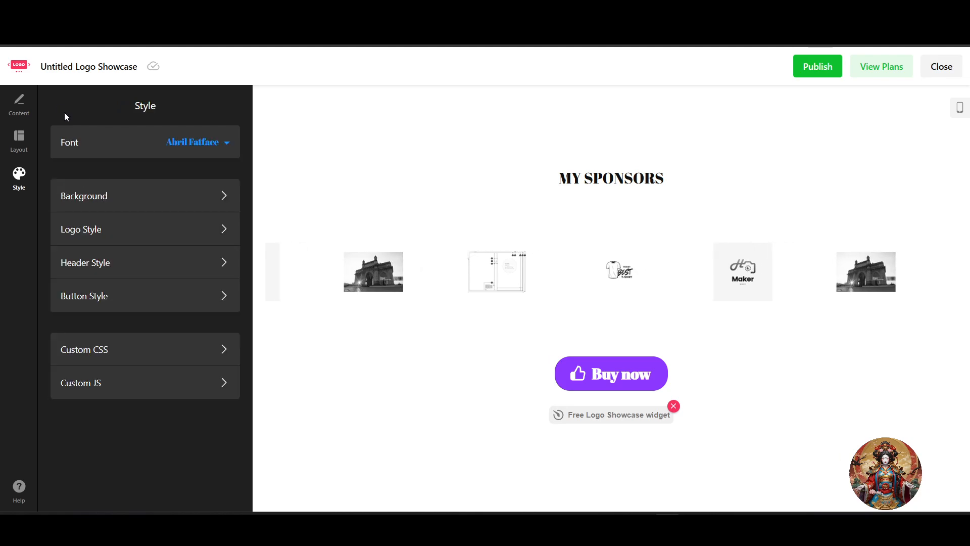
Try a green logo background color, and replace it with the lightest translucent swatch.
left_click(91, 234)
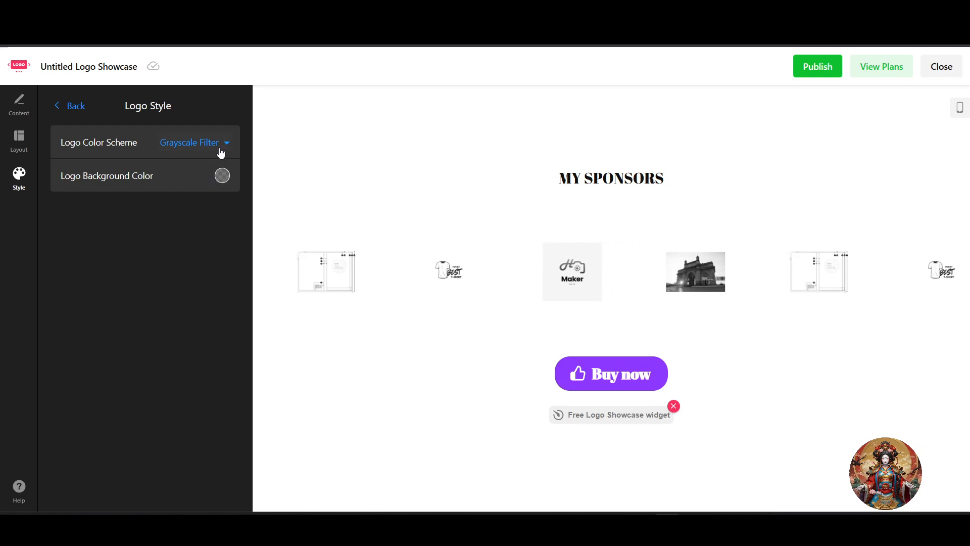
left_click(225, 176)
left_click(199, 273)
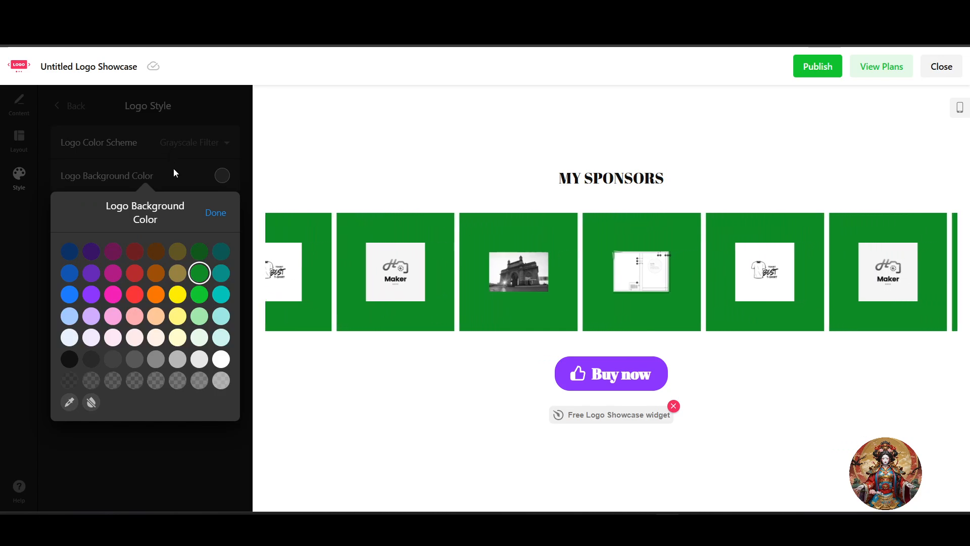
left_click(221, 380)
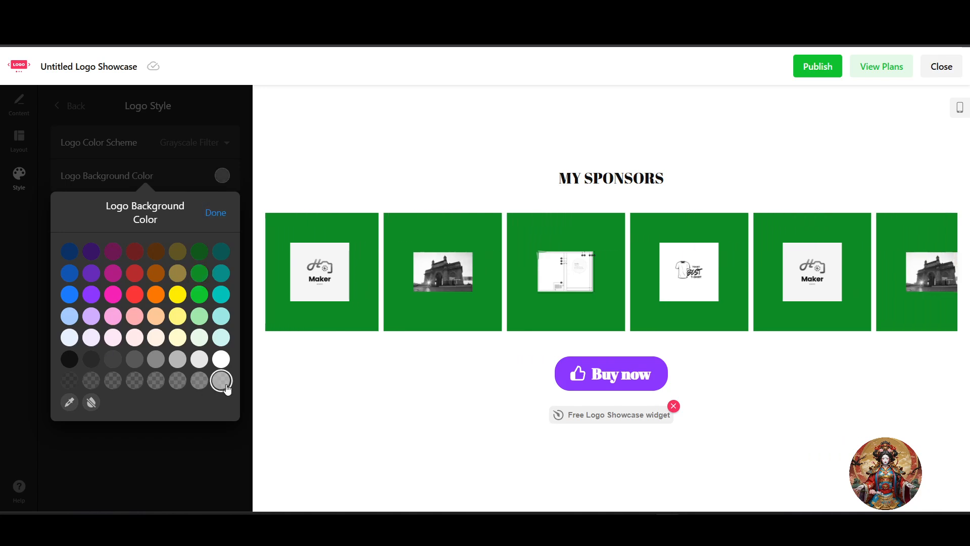
left_click(197, 164)
left_click(71, 105)
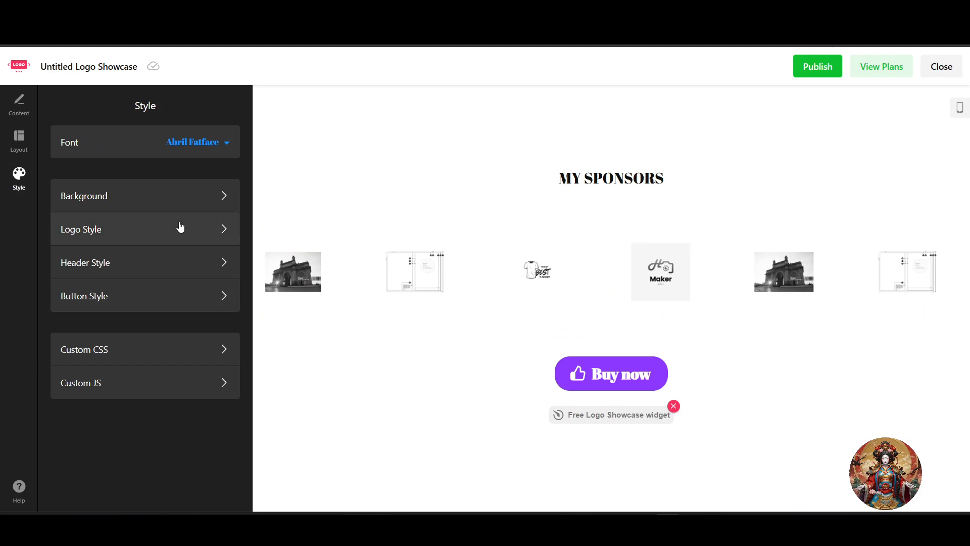
Set the header title's color to purple in the header style settings.
left_click(160, 267)
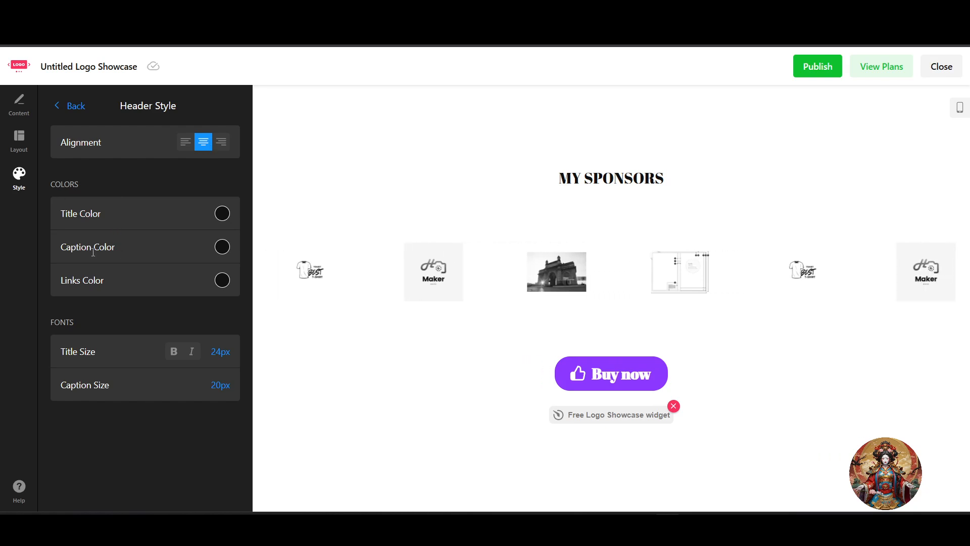
left_click_drag(530, 185, 665, 178)
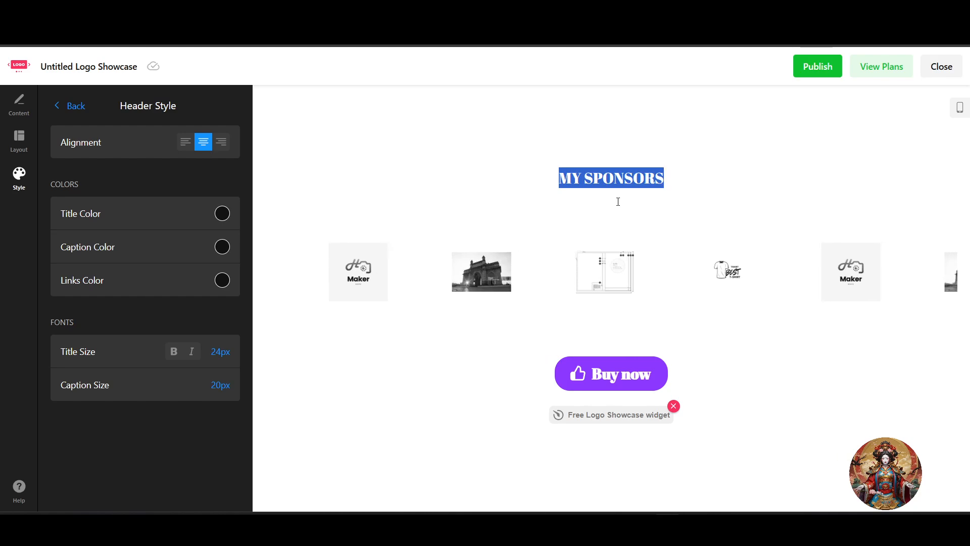
left_click(222, 214)
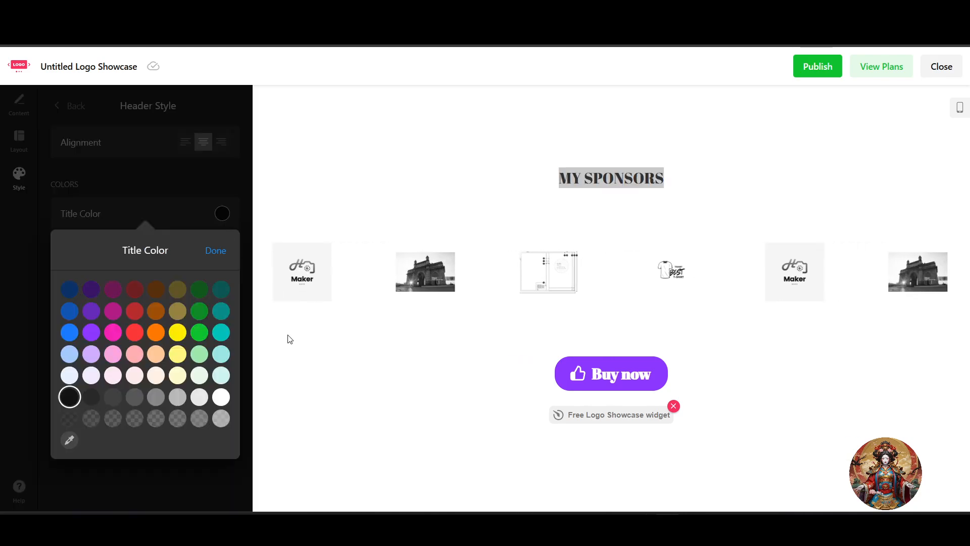
left_click(93, 315)
left_click(132, 210)
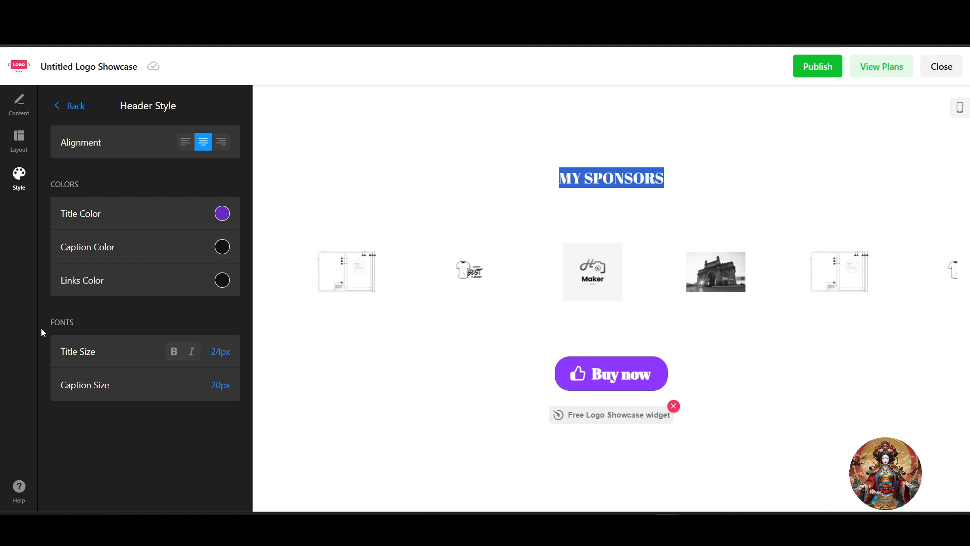
left_click(65, 107)
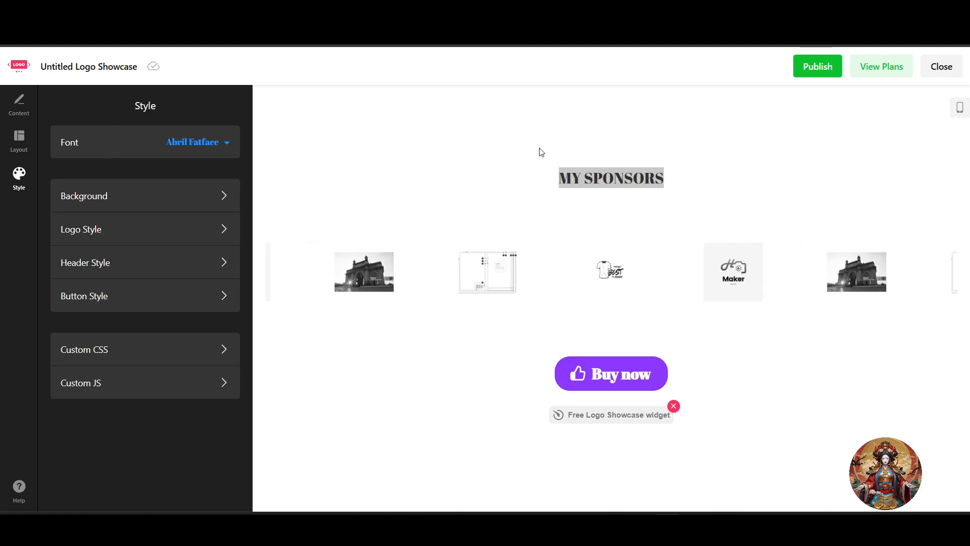
left_click(527, 173)
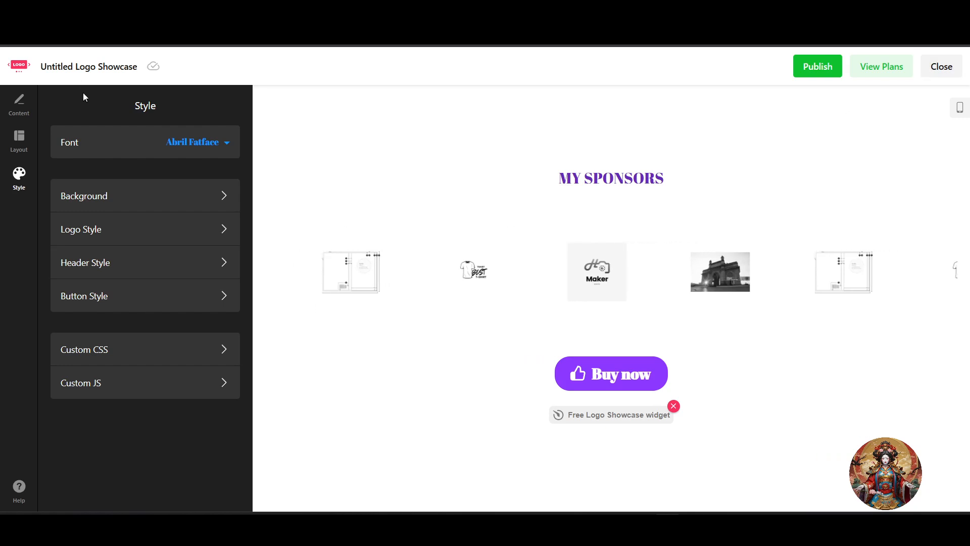
Publish the widget's changes, close its editor and copy the embed code from the installation options.
left_click(815, 75)
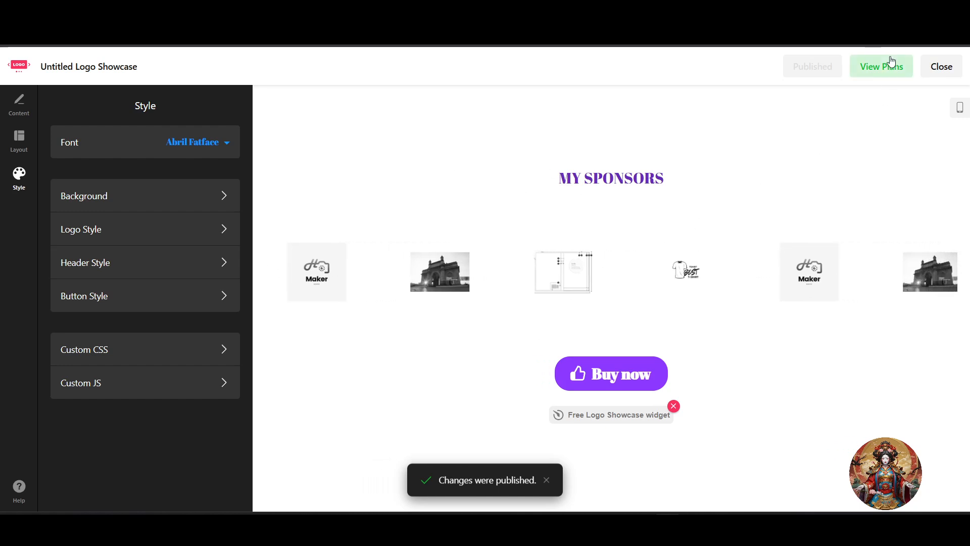
left_click(941, 66)
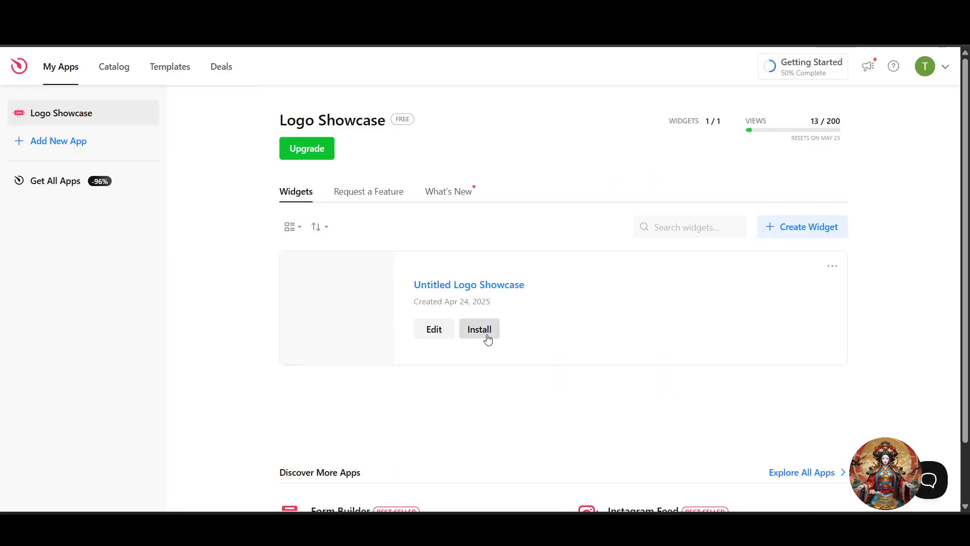
left_click(486, 337)
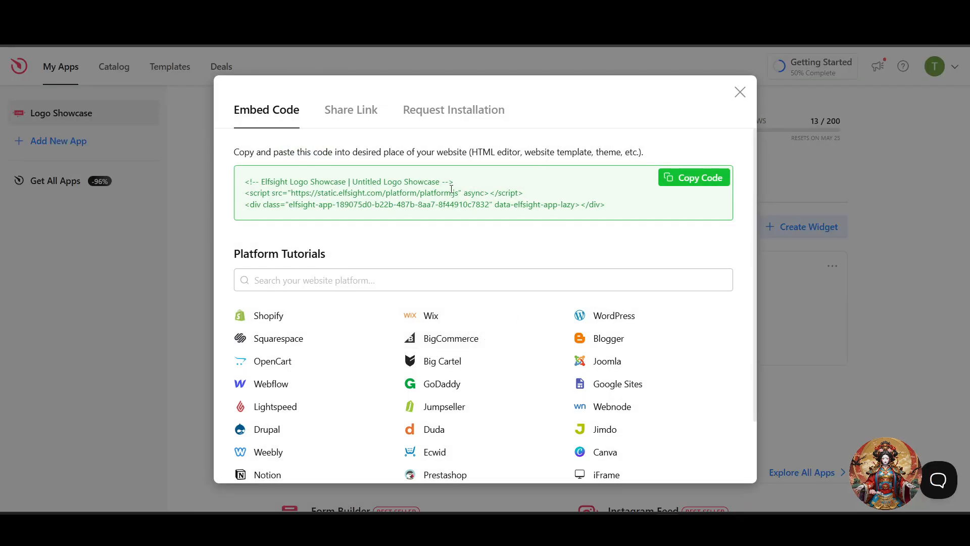
left_click(700, 181)
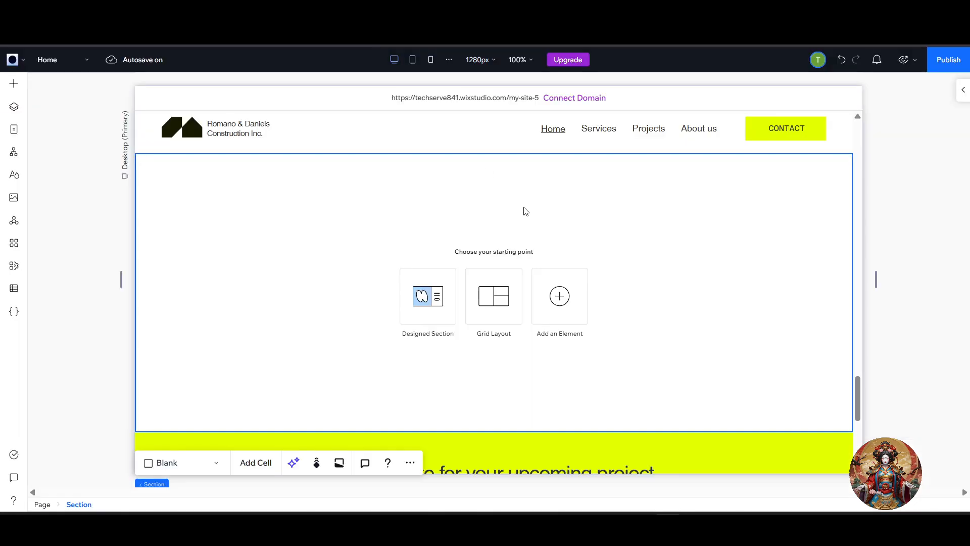
Add an Embed Code element from the Embed & Social elements to the blank section.
left_click(553, 302)
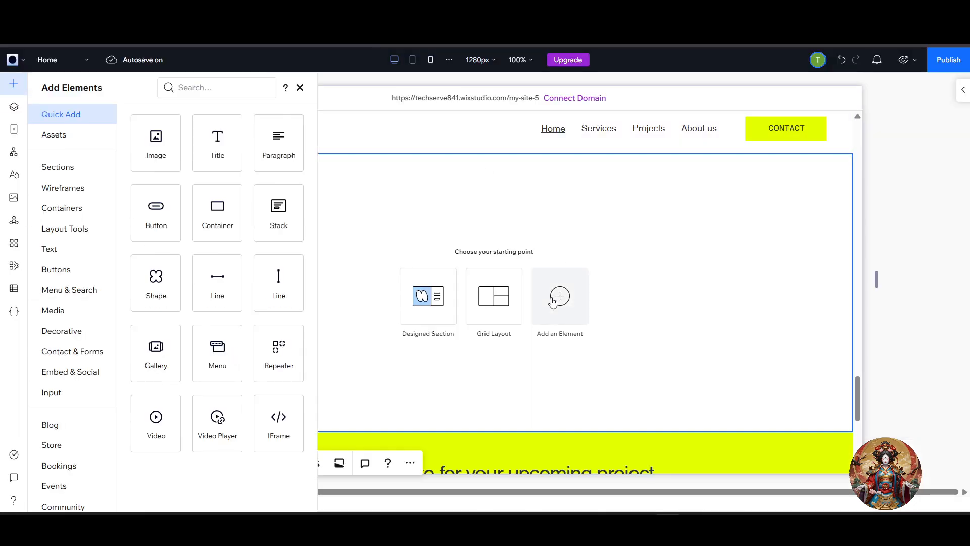
scroll(69, 394, "down", 3)
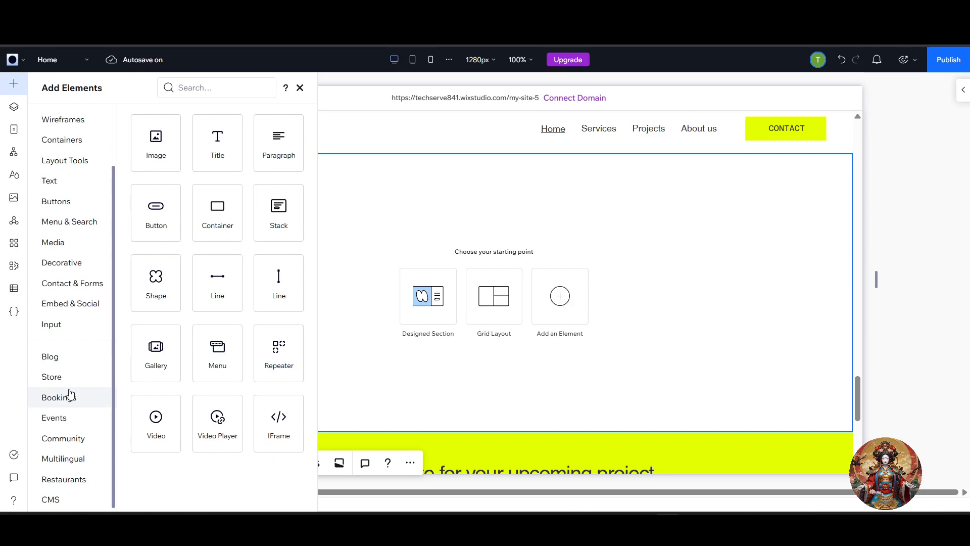
scroll(70, 387, "up", 3)
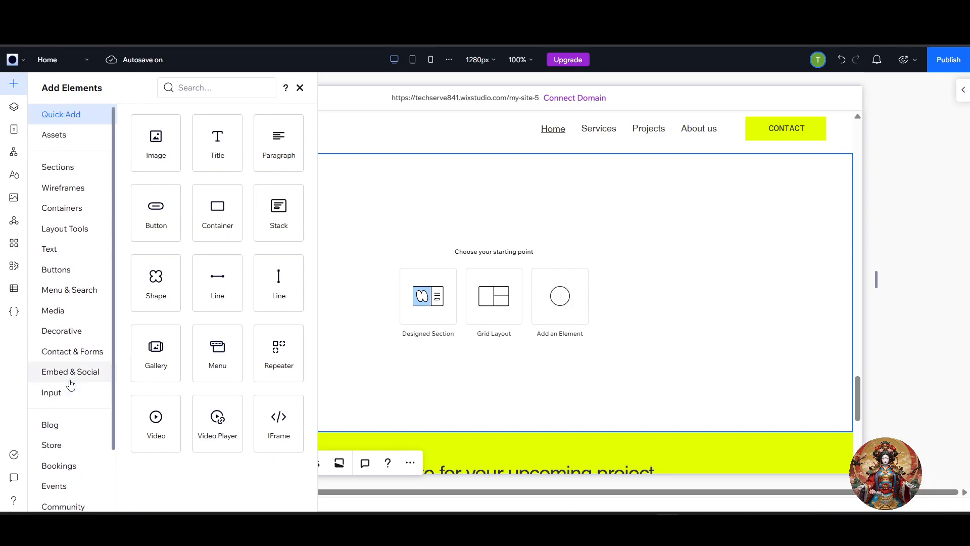
scroll(73, 389, "down", 3)
left_click(76, 313)
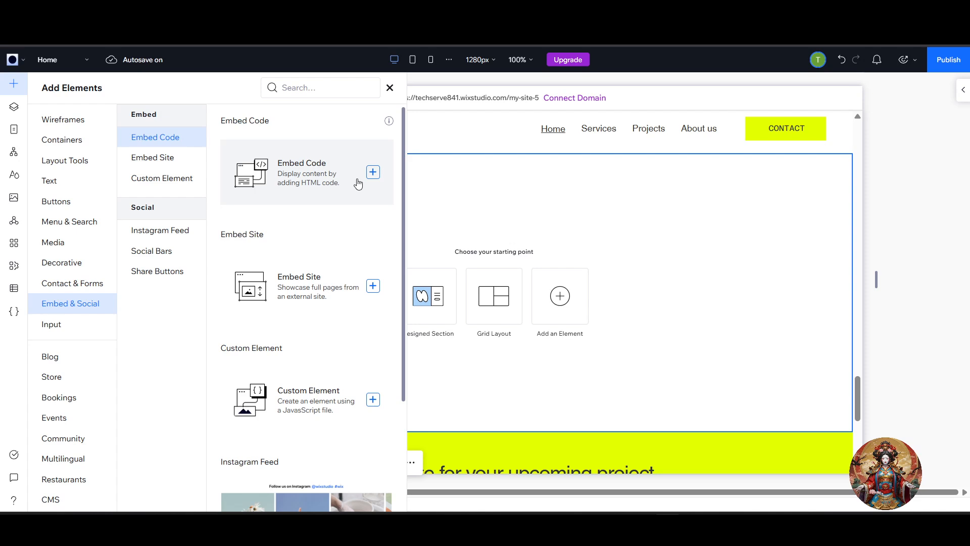
left_click(379, 173)
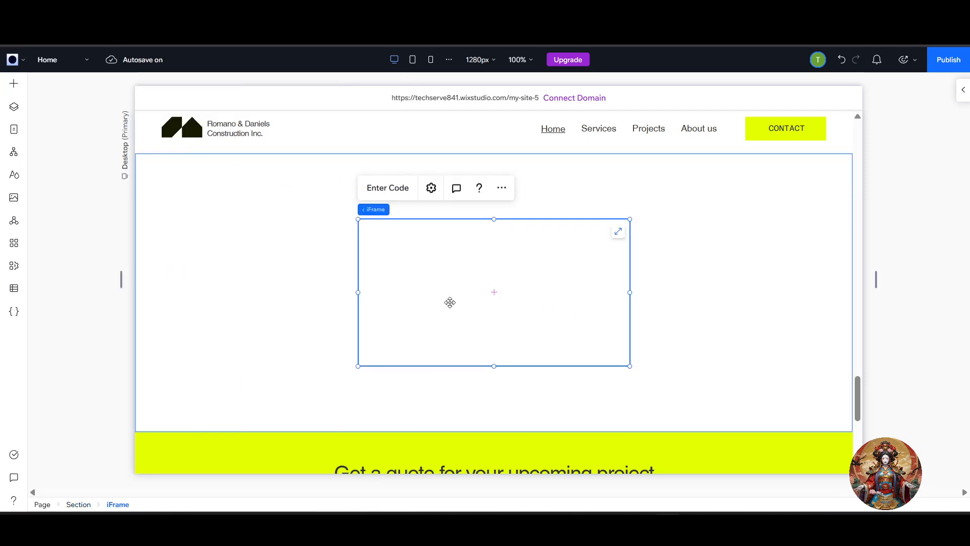
Replace the iFrame's placeholder code with the copied Elfsight Logo Showcase embed code and apply it.
left_click(394, 195)
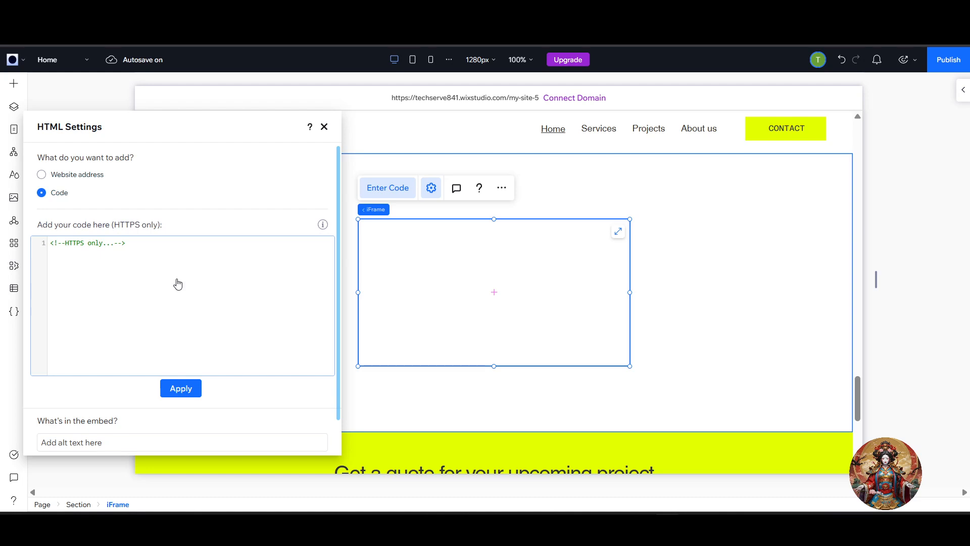
left_click_drag(127, 243, 48, 243)
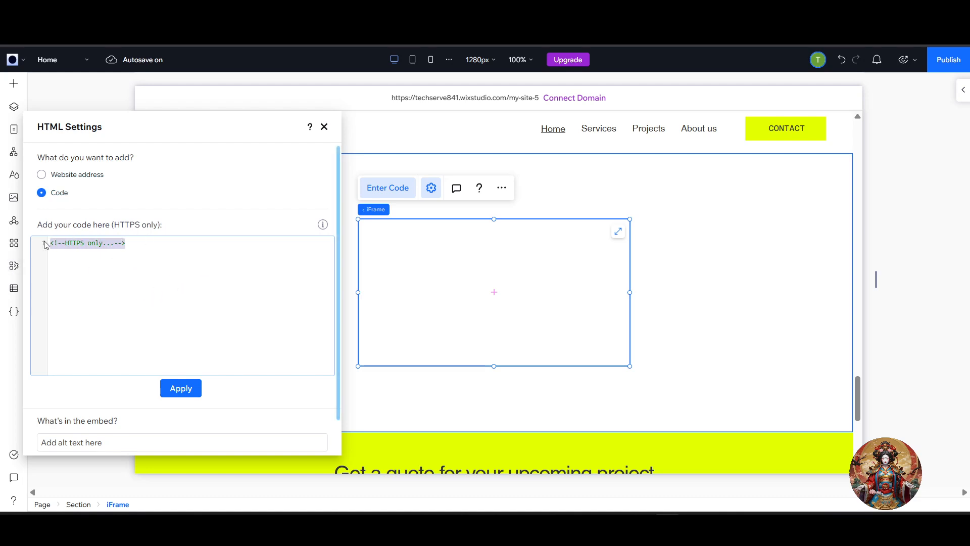
key("ctrl+v")
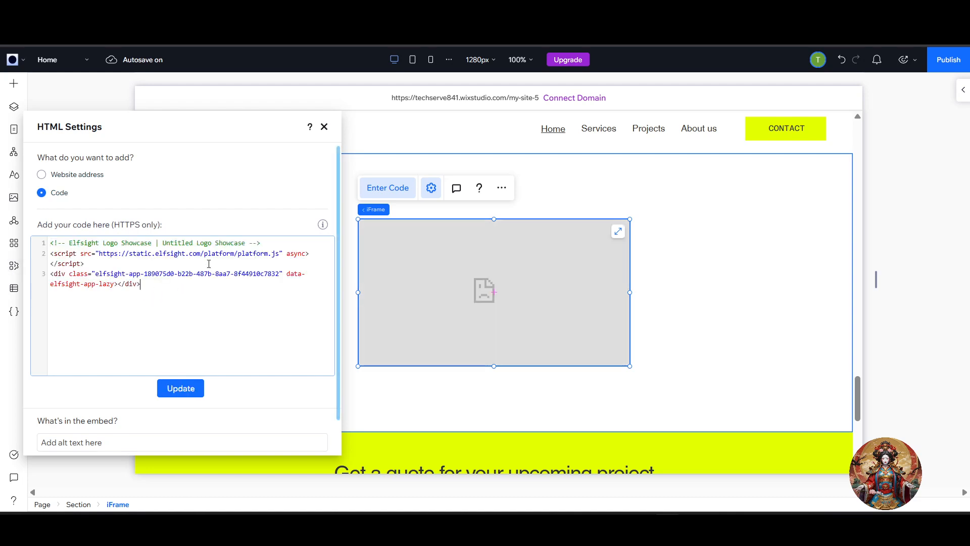
left_click(180, 388)
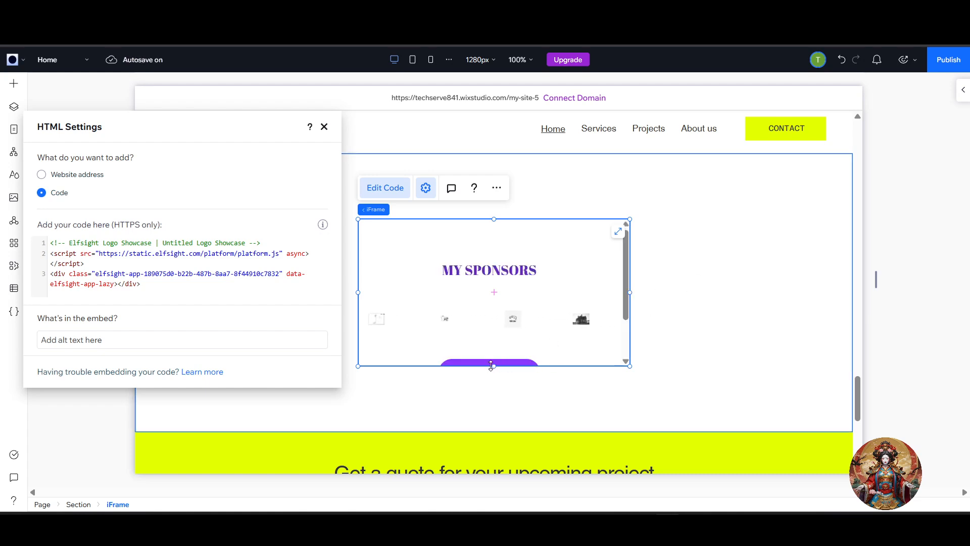
Enlarge the embedded logo showcase iFrame on all sides until it fills the whole section.
left_click_drag(489, 369, 494, 402)
left_click_drag(629, 309, 858, 294)
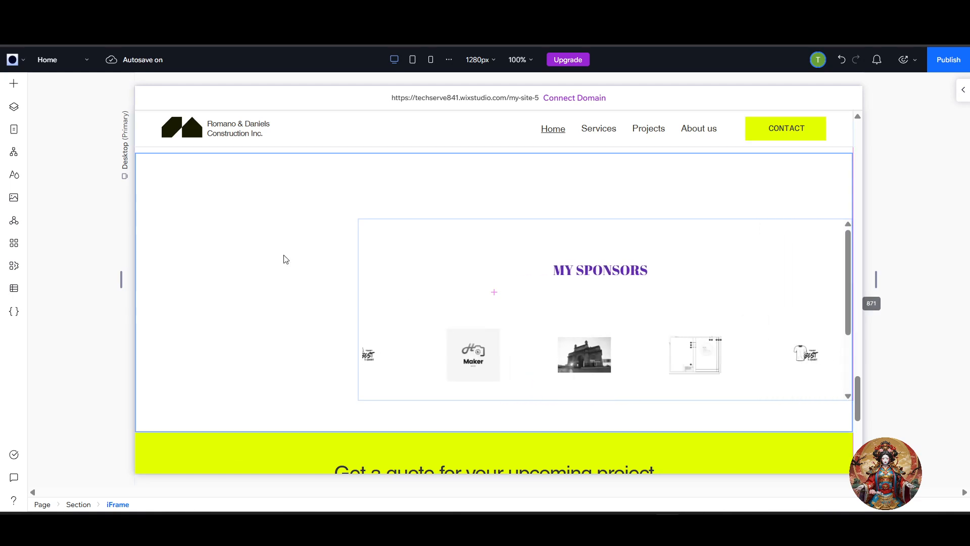
left_click(360, 220)
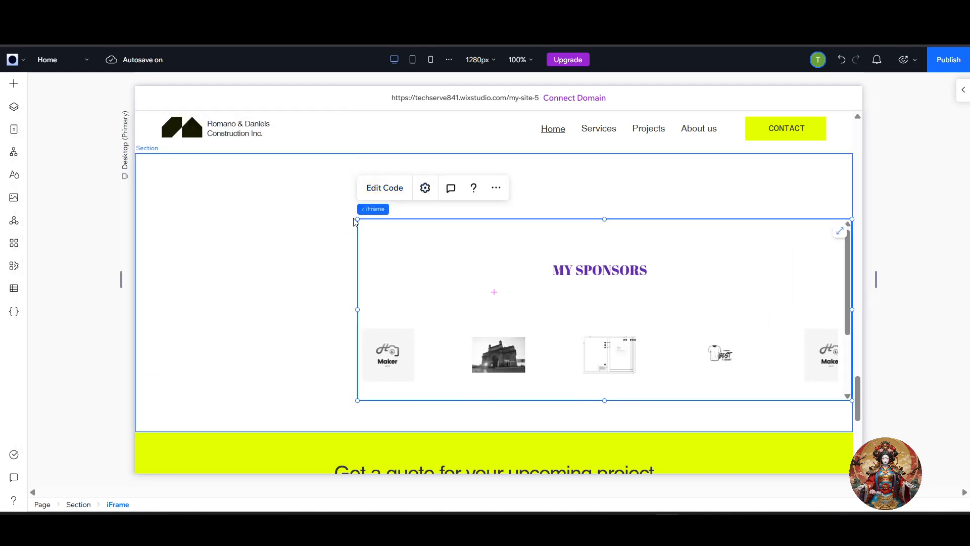
left_click_drag(360, 221, 175, 226)
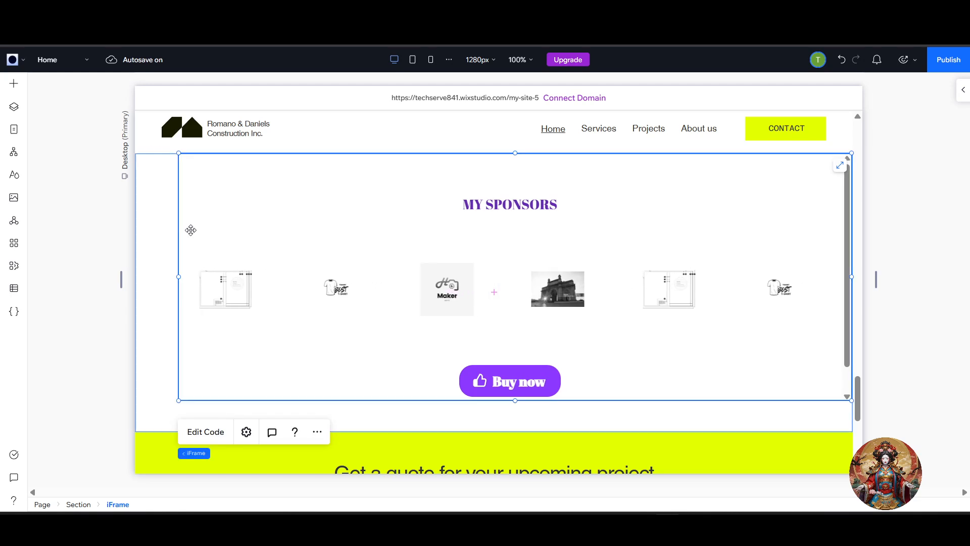
left_click_drag(180, 276, 139, 287)
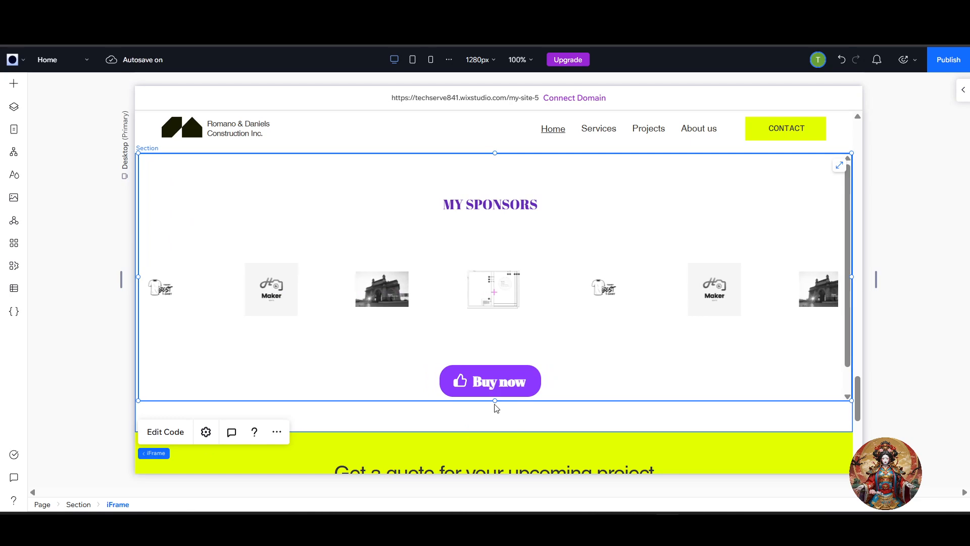
left_click_drag(497, 400, 486, 435)
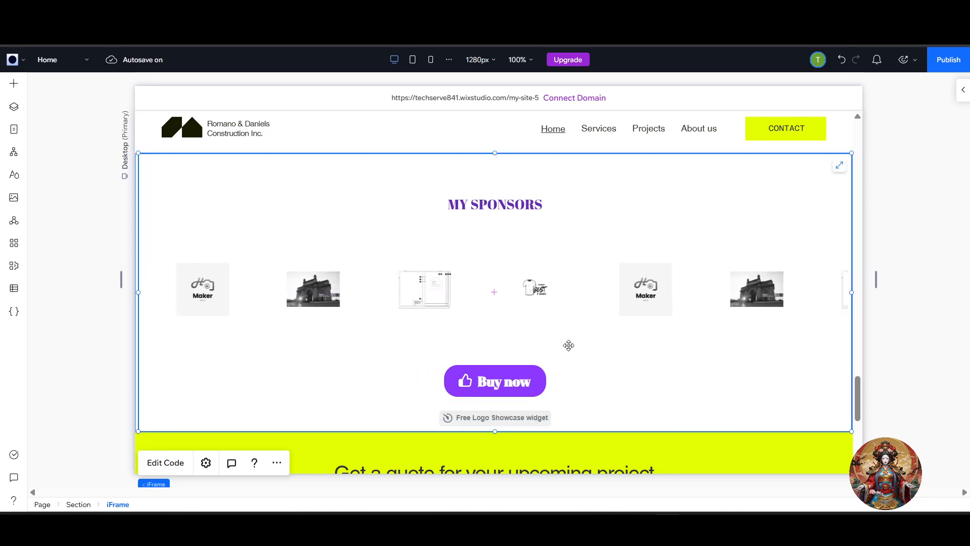